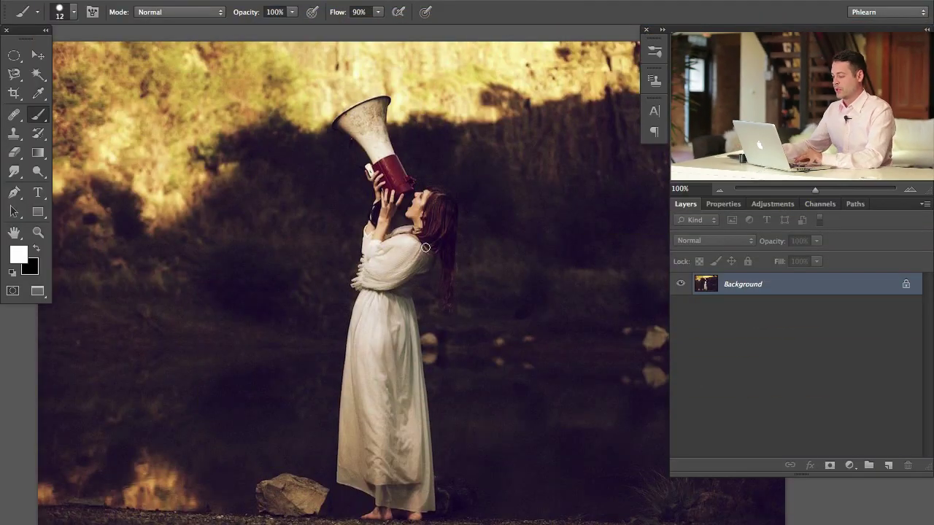
mouse_move(403, 291)
mouse_down()
mouse_move(405, 310)
mouse_move(407, 303)
mouse_up()
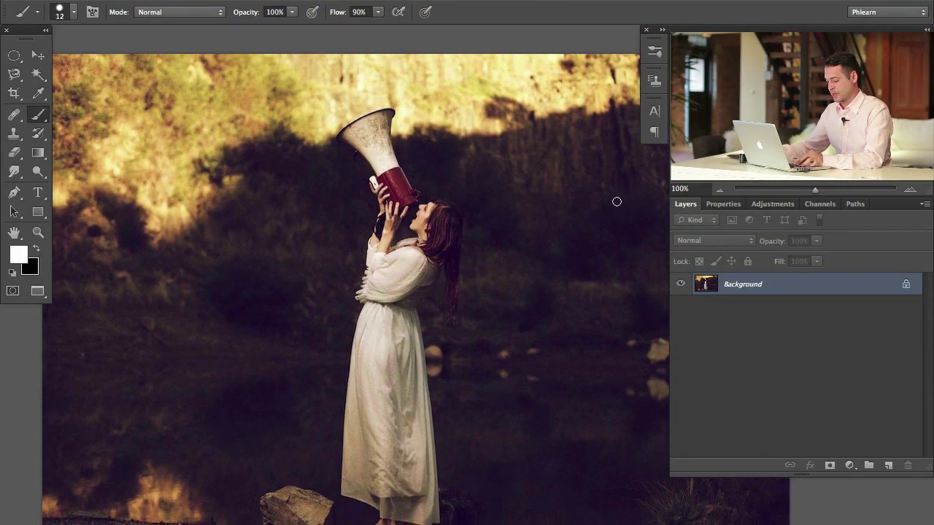
key(f)
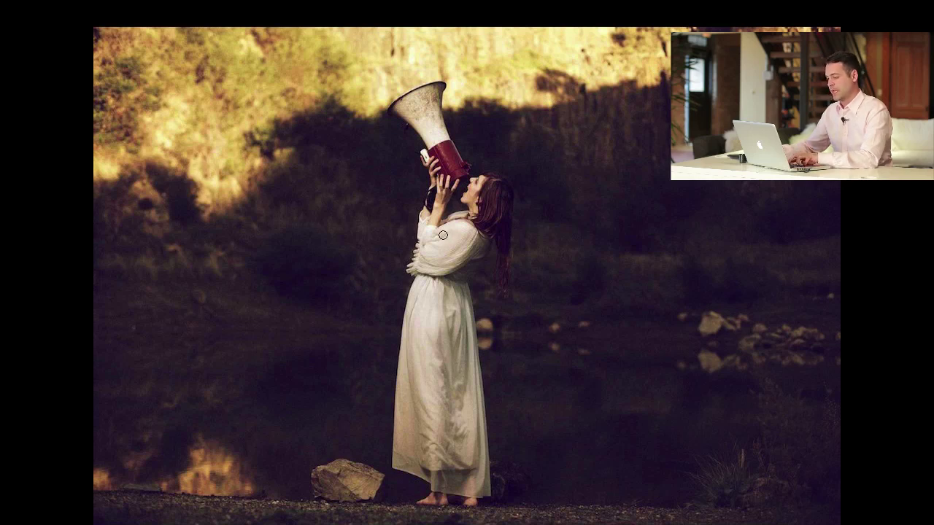
key(f)
scroll(509, 294, right, 3)
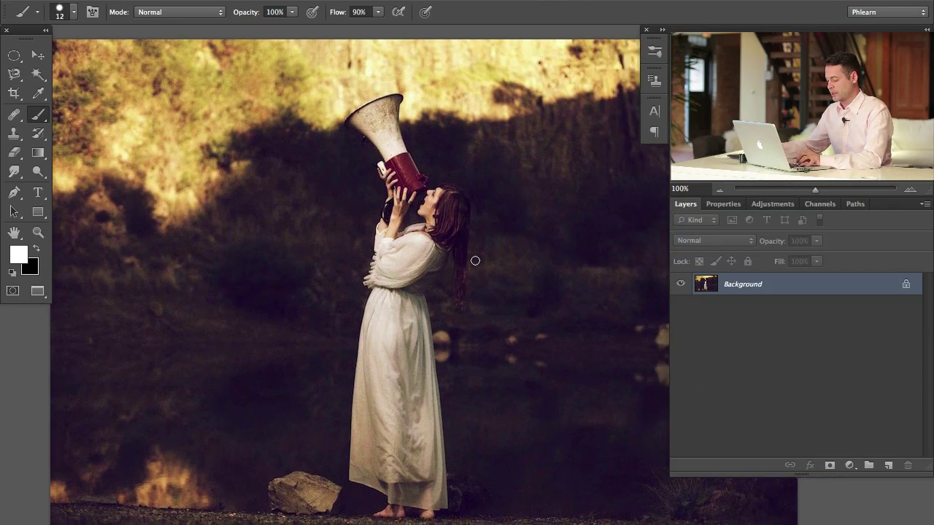
Step: Add a new empty layer above the photo and set the foreground colour to bright magenta for brush painting
key(ctrl+alt+shift+n)
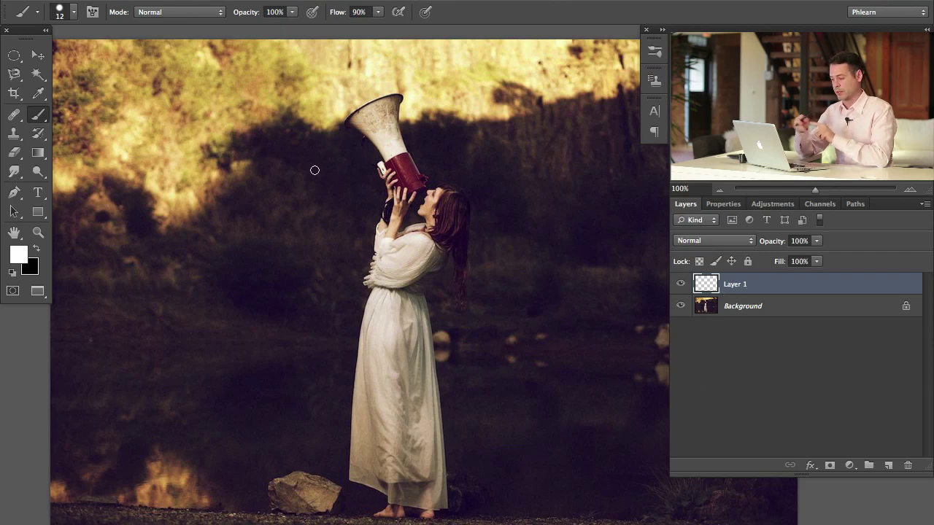
click(20, 256)
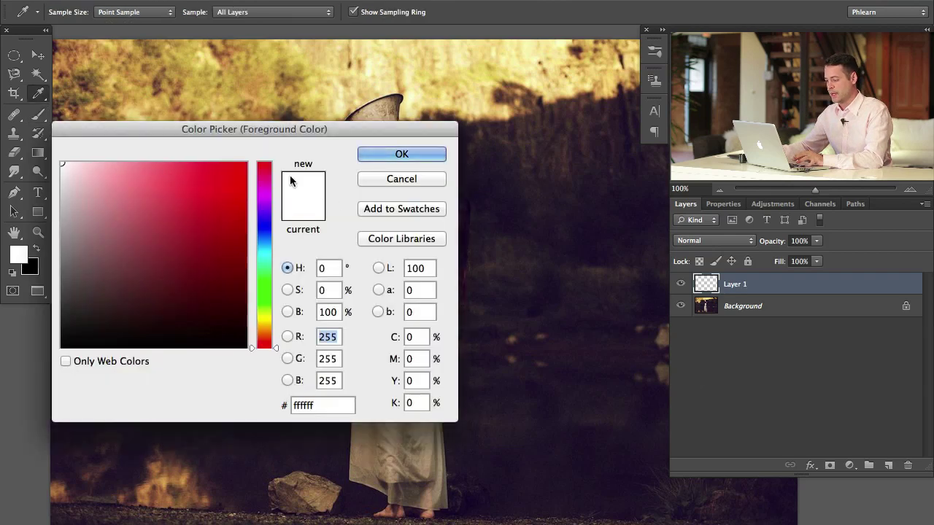
click(263, 196)
drag(224, 178, 246, 168)
click(402, 153)
key(b)
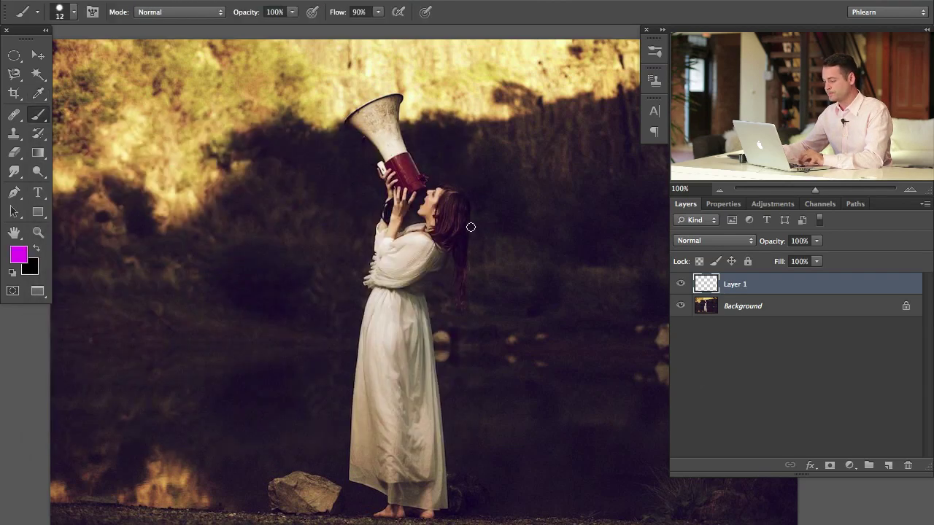
Step: Reduce the brush size to 7 px
key(bracketleft)
key(bracketleft)
key(bracketleft)
key(bracketleft)
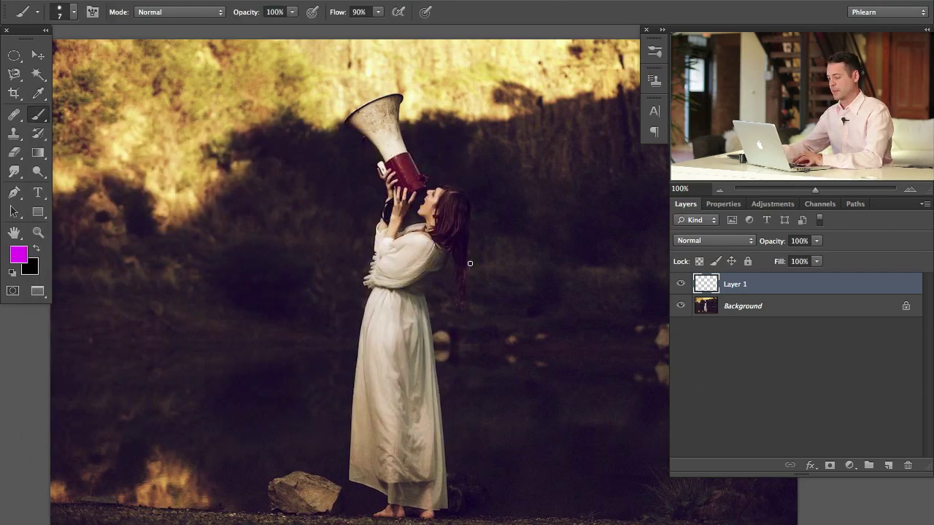
scroll(408, 236, right, 2)
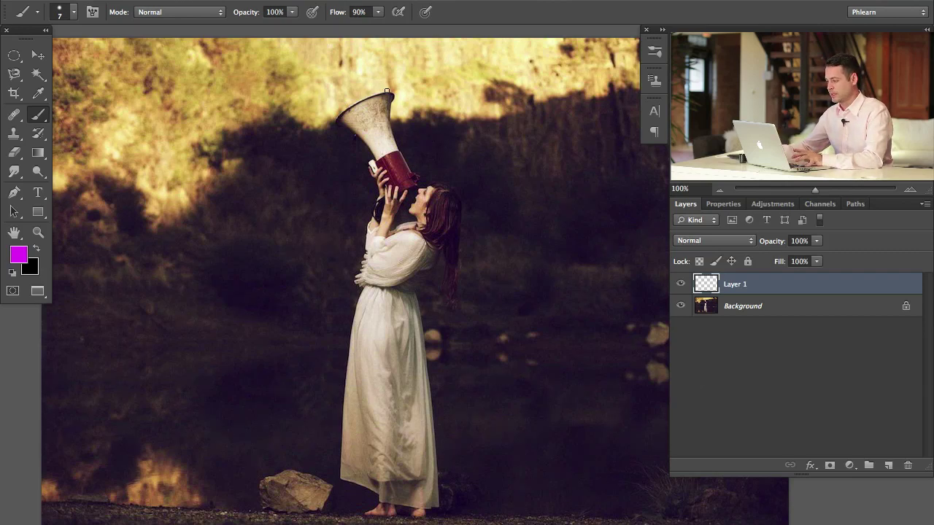
Step: Circle the megaphone's left rim with magenta brush strokes and undo the marks
key(ctrl+plus)
drag(390, 42, 456, 266)
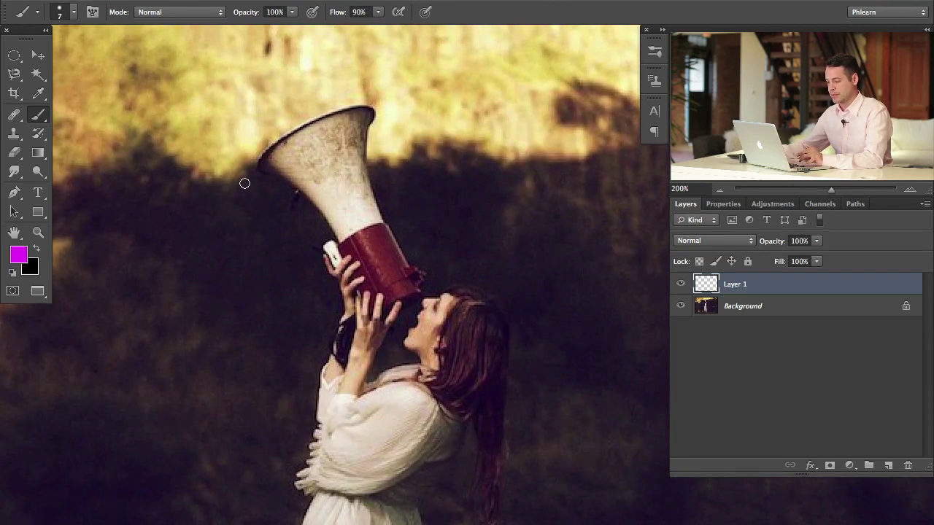
mouse_move(226, 166)
mouse_down()
mouse_move(266, 138)
mouse_move(336, 240)
mouse_move(294, 143)
mouse_up()
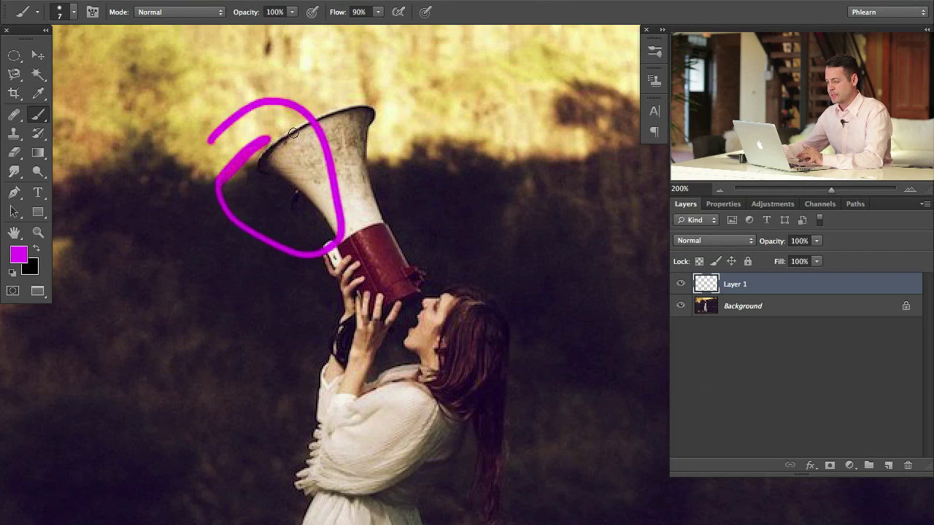
key(ctrl+z)
drag(256, 106, 348, 129)
key(ctrl+z)
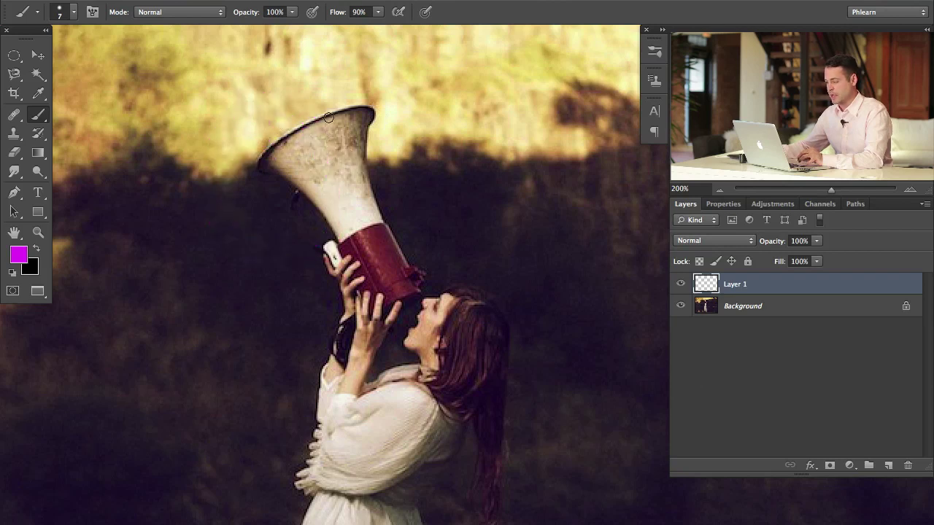
Step: Trace the megaphone's rim and right edge with magenta strokes and undo each one
mouse_move(279, 134)
mouse_down()
mouse_move(373, 97)
mouse_move(380, 108)
mouse_move(368, 149)
mouse_move(385, 212)
mouse_up()
key(ctrl+z)
mouse_move(340, 111)
mouse_down()
mouse_move(351, 107)
mouse_move(375, 149)
mouse_move(382, 194)
mouse_up()
key(ctrl+z)
mouse_move(390, 227)
mouse_down()
mouse_move(362, 137)
mouse_move(372, 112)
mouse_up()
drag(317, 127, 380, 104)
key(ctrl+z)
key(ctrl+alt+z)
Step: Trace the shadow line meeting the megaphone's left edge in magenta, circle the area where they meet, and undo every mark
mouse_move(253, 165)
mouse_down()
mouse_move(256, 119)
mouse_move(201, 129)
mouse_up()
scroll(292, 153, left, 5)
key(ctrl+z)
mouse_move(231, 167)
mouse_down()
mouse_move(265, 178)
mouse_move(321, 173)
mouse_up()
key(ctrl+z)
mouse_move(236, 162)
mouse_down()
mouse_move(302, 187)
mouse_move(329, 162)
mouse_move(382, 210)
mouse_up()
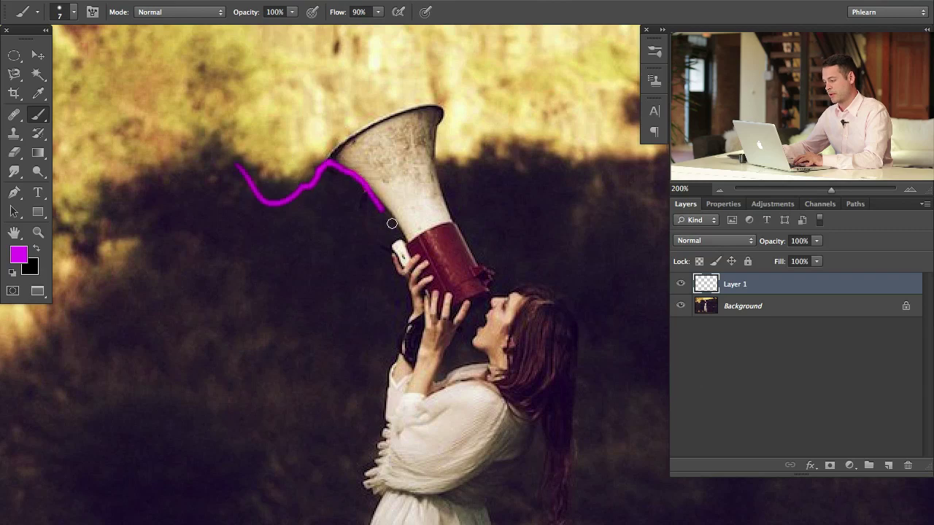
key(ctrl+z)
drag(281, 174, 327, 162)
key(ctrl+z)
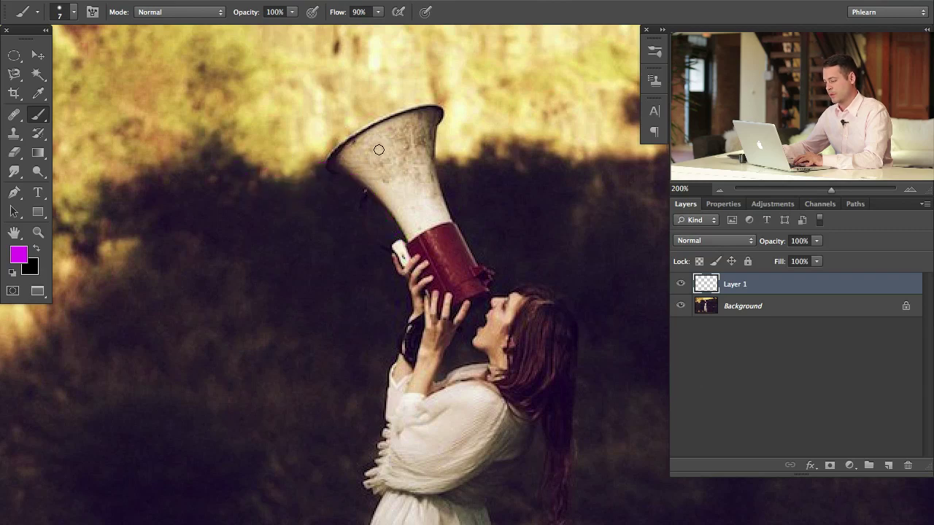
mouse_move(319, 121)
mouse_down()
mouse_move(276, 256)
mouse_move(345, 115)
mouse_up()
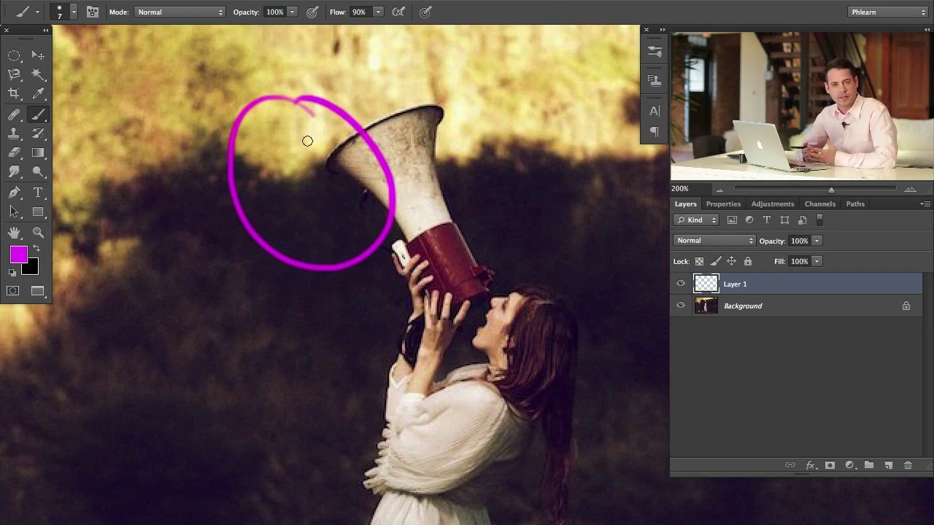
key(ctrl+z)
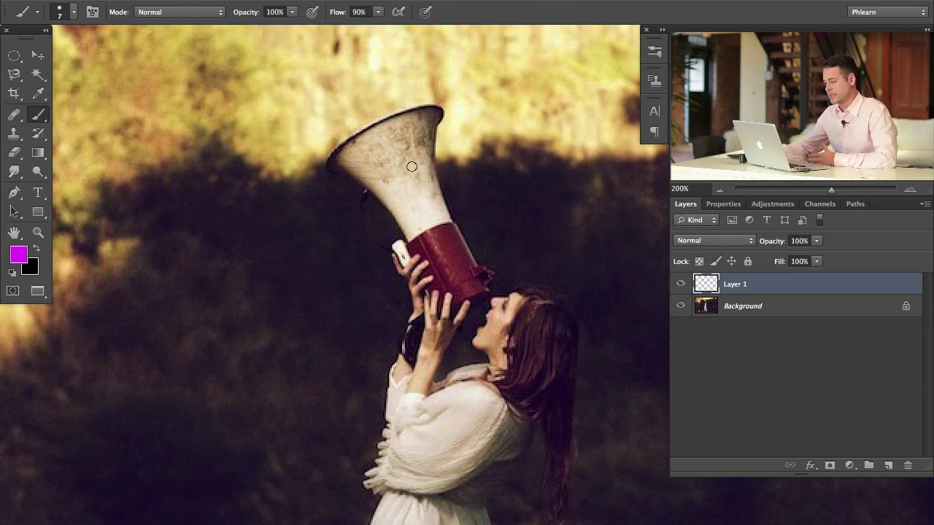
Step: Draw a magenta arrow up beside the megaphone and a circle around its left rim, and undo these marks
drag(530, 202, 285, 211)
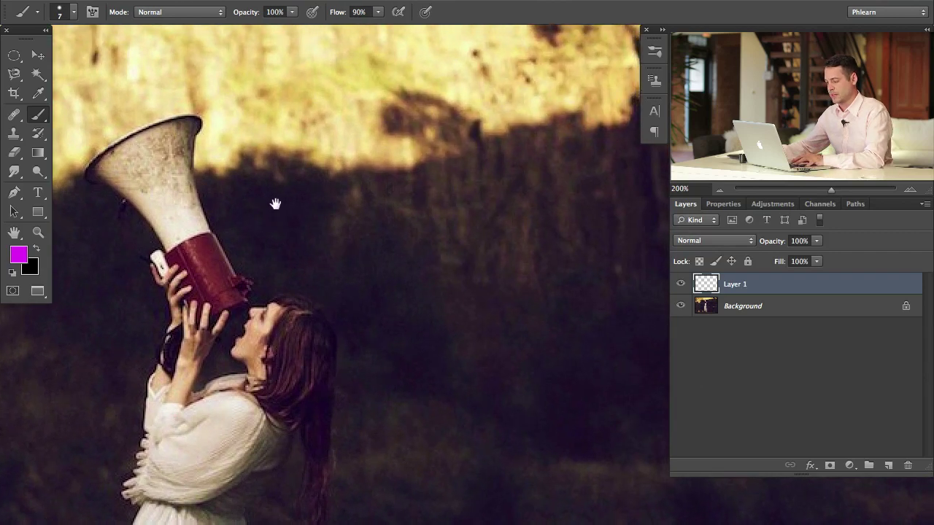
drag(278, 263, 191, 89)
mouse_move(171, 121)
mouse_down()
mouse_move(207, 80)
mouse_move(239, 102)
mouse_up()
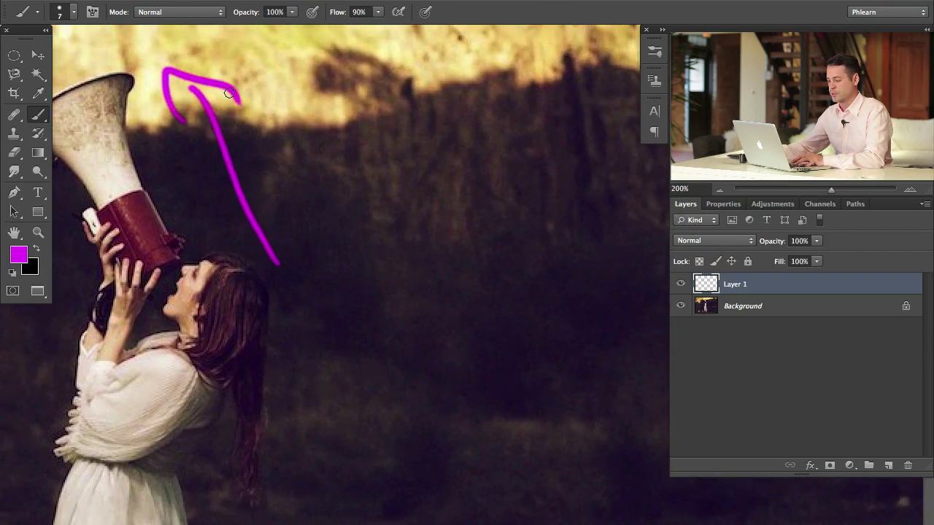
drag(129, 187, 349, 165)
drag(218, 121, 219, 82)
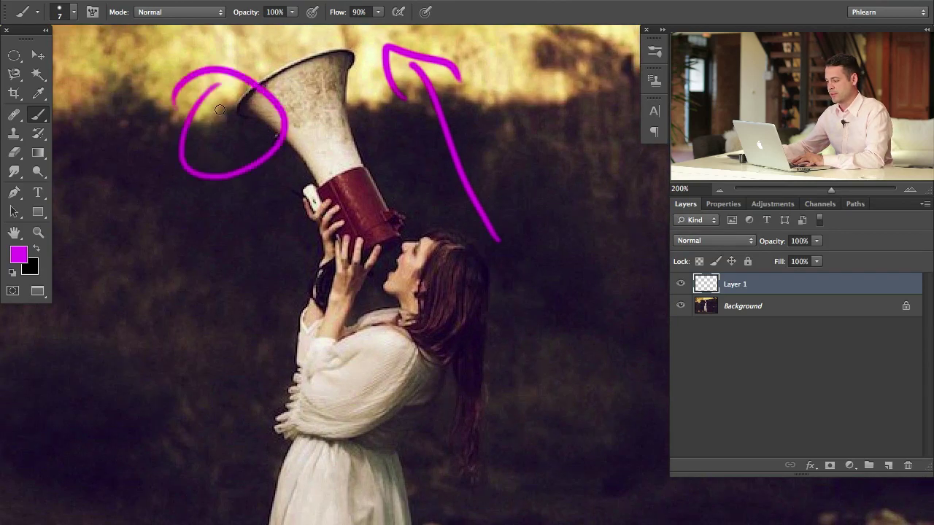
key(ctrl+alt+z)
key(ctrl+alt+z)
key(ctrl+alt+z)
Step: Circle the megaphone's left edge in magenta and draw one straight diagonal line across the photo through the megaphone
drag(277, 154, 324, 231)
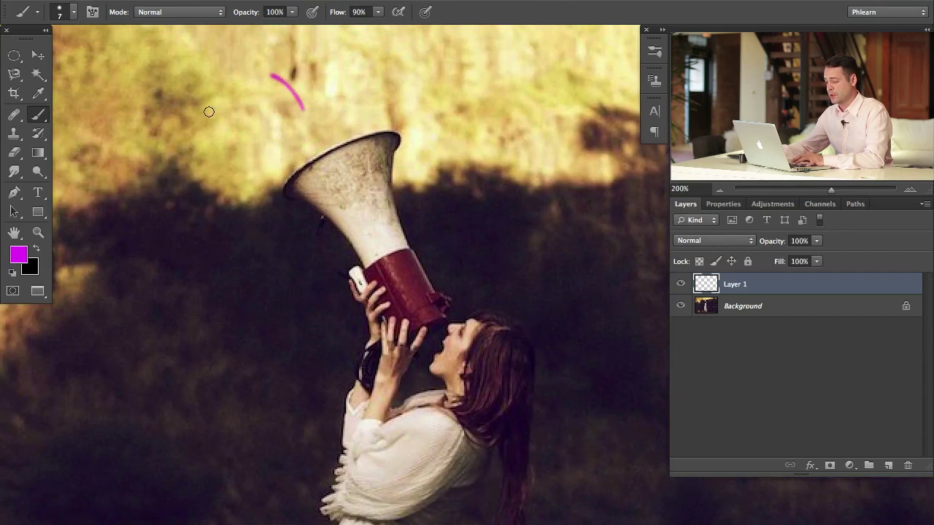
drag(257, 75, 321, 144)
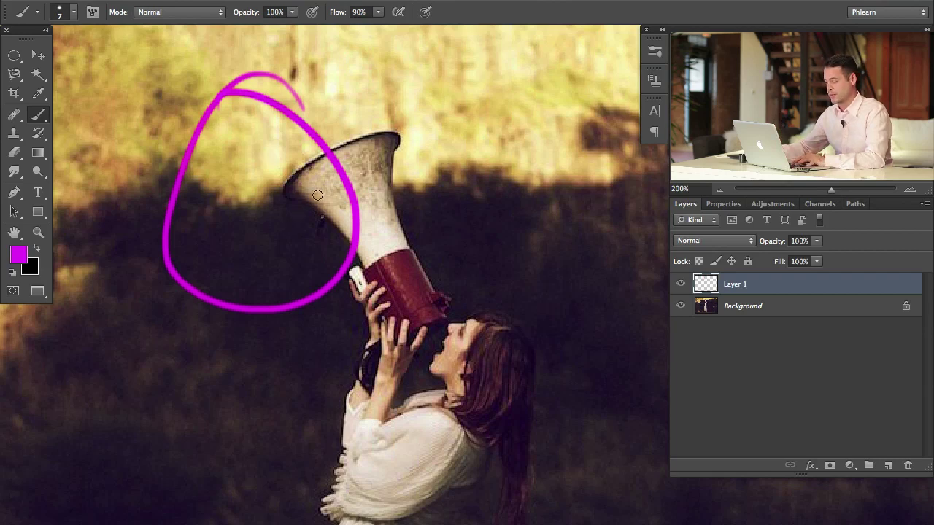
key(ctrl+minus)
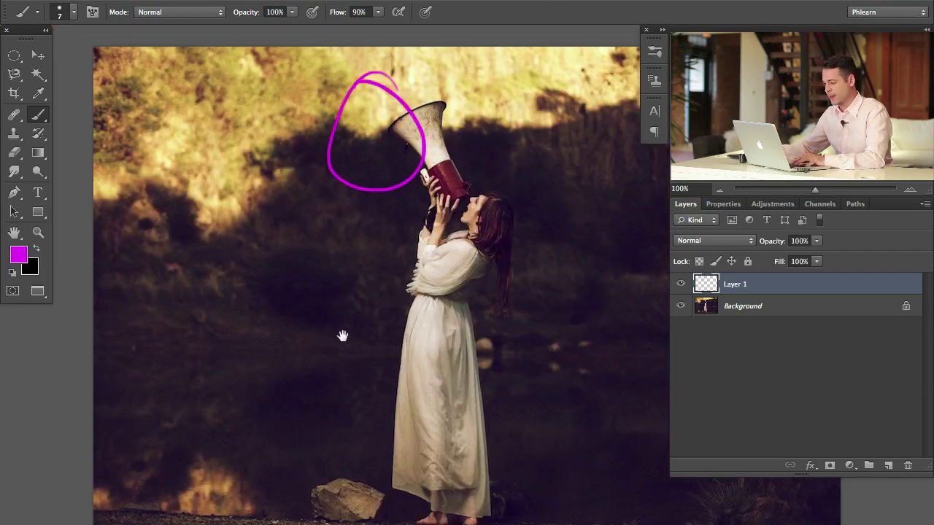
drag(331, 343, 274, 361)
key(ctrl+minus)
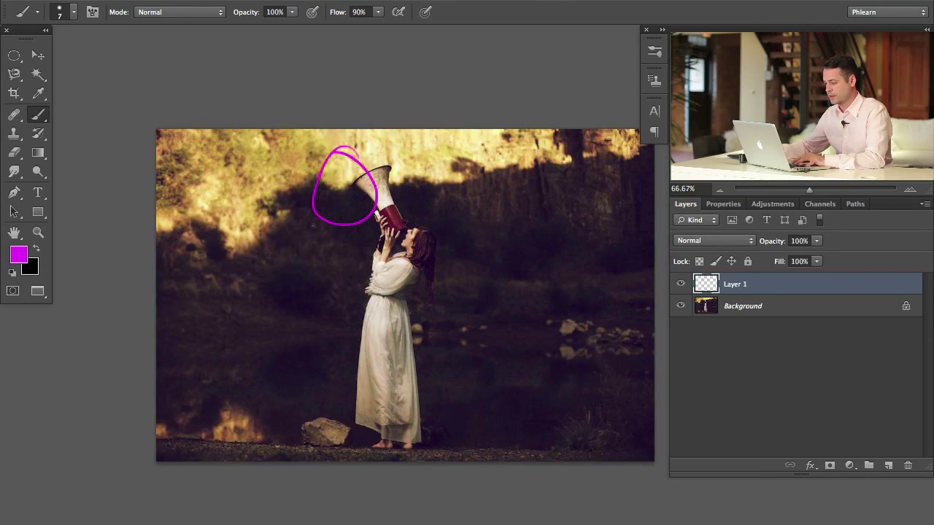
mouse_move(168, 234)
mouse_down()
mouse_move(521, 188)
mouse_move(572, 139)
mouse_up()
key(ctrl+z)
shift+click(106, 294)
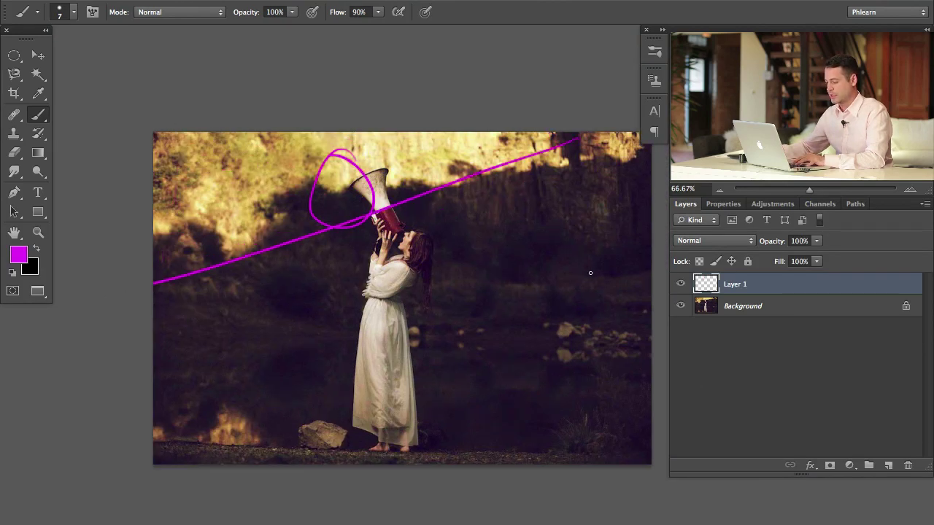
shift+click(245, 459)
key(ctrl+z)
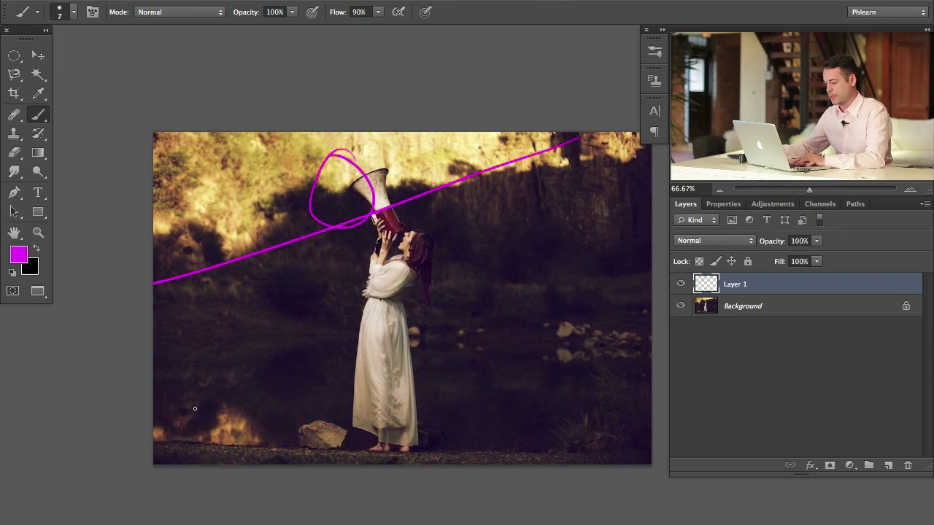
Step: Circle the bright reflection in the photo's lower-left corner in magenta, keeping the rock unmarked
drag(187, 401, 233, 394)
key(ctrl+z)
drag(177, 382, 203, 400)
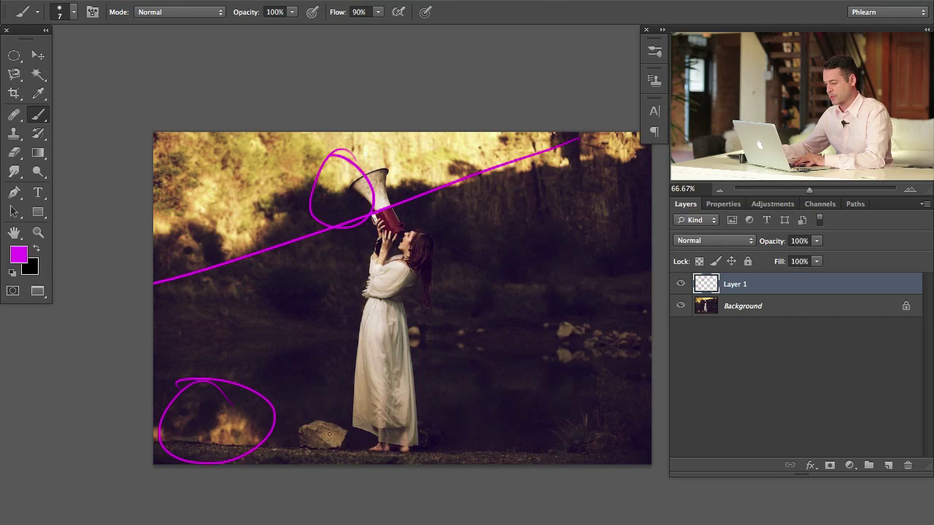
drag(282, 437, 365, 381)
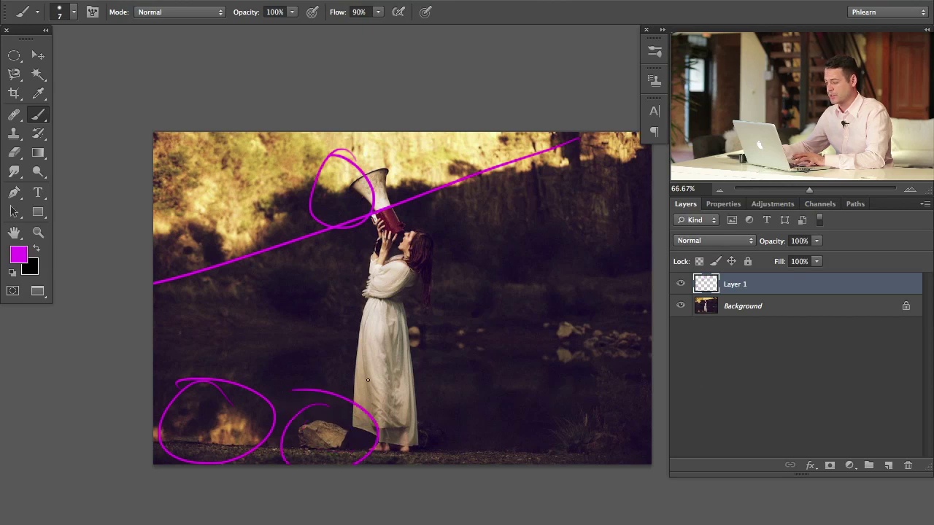
key(ctrl+z)
drag(226, 402, 168, 419)
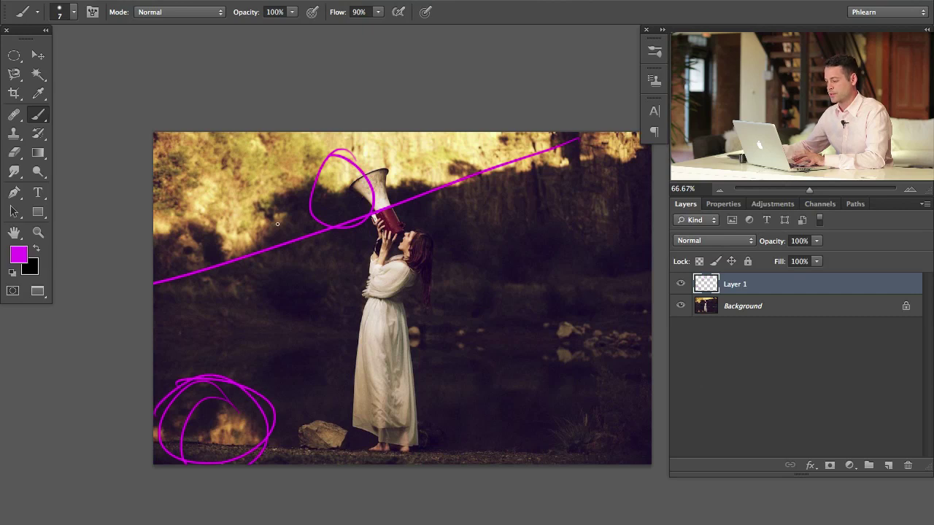
Step: Try extra magenta strokes around the megaphone and the shadow beside it, and undo them
mouse_move(362, 210)
mouse_down()
mouse_move(314, 175)
mouse_move(263, 241)
mouse_up()
key(ctrl+z)
drag(368, 153, 347, 168)
key(ctrl+z)
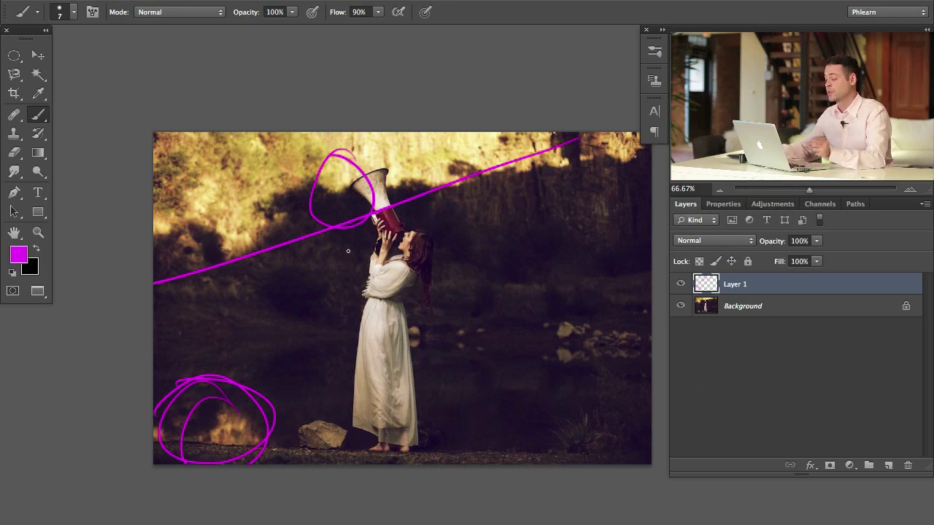
Step: Sketch magenta curves over the woman's dress and the dark water beside it, towards the photo's lower edge
drag(362, 308, 427, 448)
key(ctrl+z)
drag(394, 310, 496, 464)
drag(394, 310, 524, 461)
drag(403, 400, 508, 451)
drag(409, 326, 525, 436)
Step: Draw magenta lines from above the megaphone down through the woman's body, and retrace the diagonal across the photo
drag(346, 153, 471, 460)
drag(325, 179, 476, 441)
key(ctrl+alt+z)
key(ctrl+alt+z)
key(ctrl+alt+z)
drag(332, 140, 468, 447)
drag(318, 155, 437, 388)
mouse_move(306, 235)
mouse_down()
mouse_move(570, 143)
mouse_move(478, 184)
mouse_up()
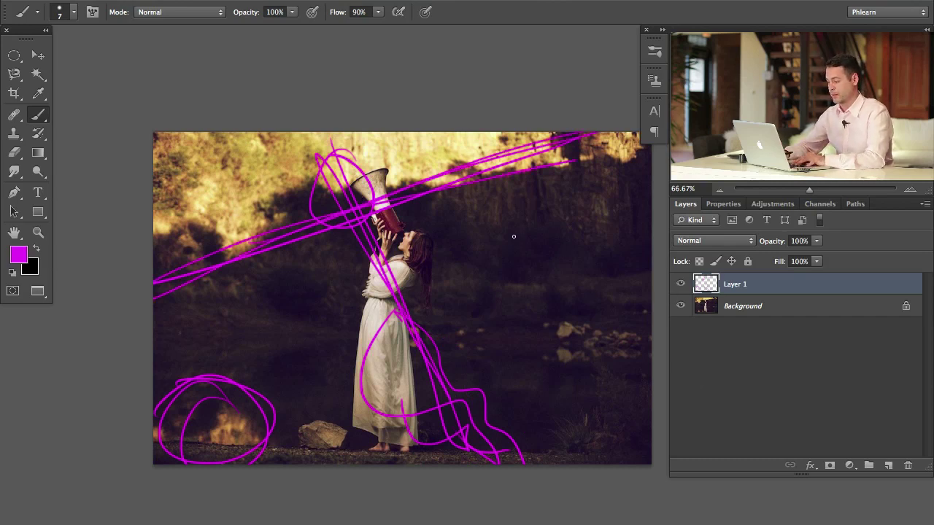
Step: Delete the layer holding the magenta annotations
key(Delete)
key(ctrl+plus)
key(ctrl+plus)
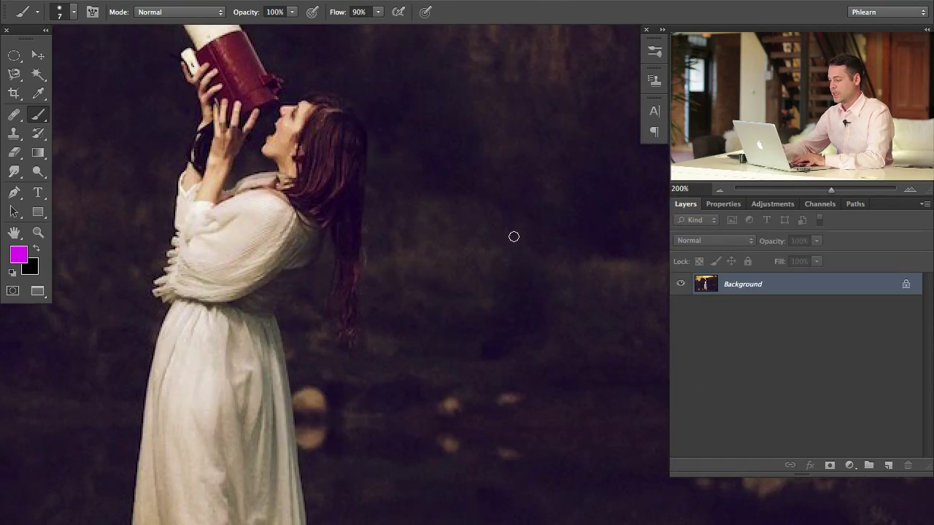
scroll(392, 309, up, 10)
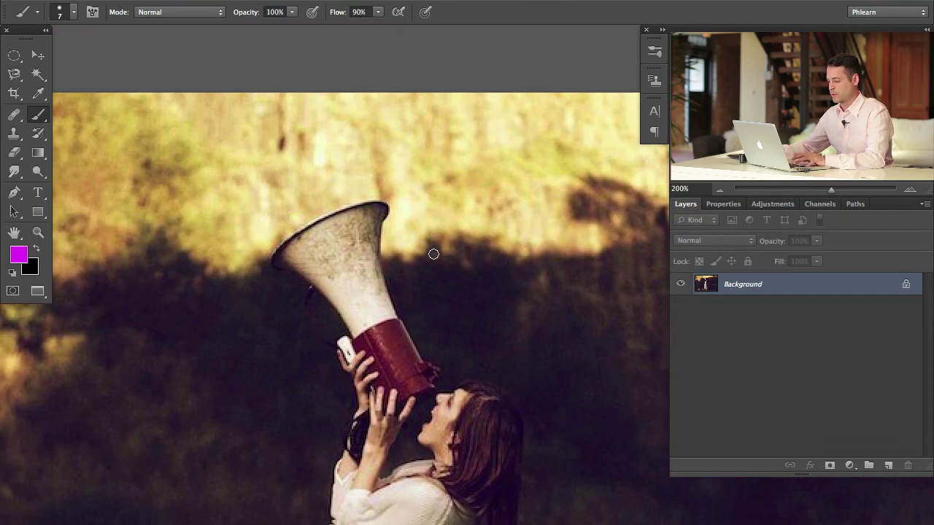
Step: Choose the Clone Stamp with a brush size of 30 and add a new empty layer above the Background
key(s)
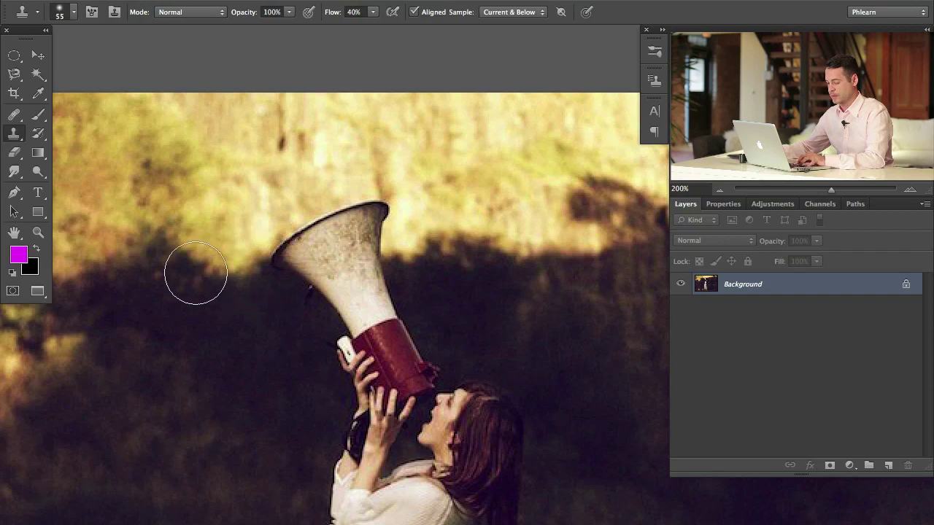
mouse_move(257, 277)
mouse_down()
mouse_move(273, 292)
mouse_move(324, 271)
mouse_up()
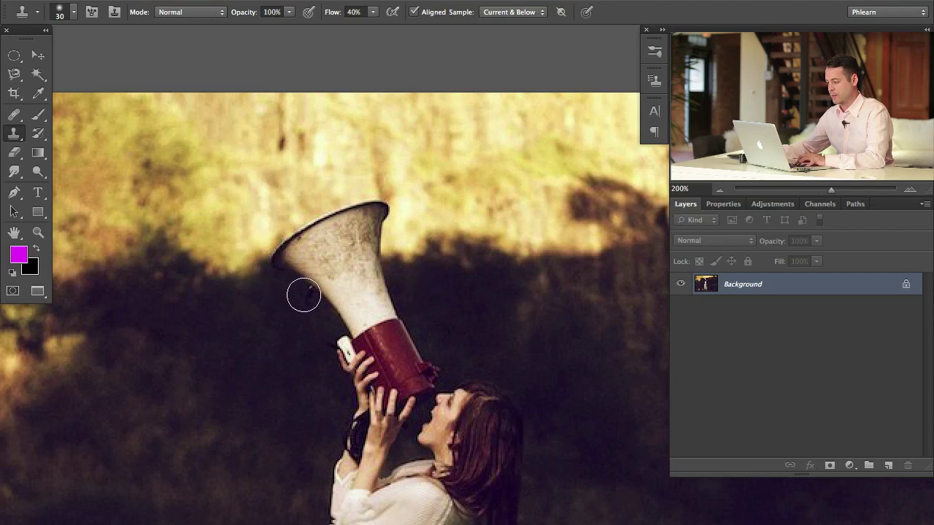
mouse_move(293, 332)
mouse_down()
mouse_move(395, 307)
mouse_move(282, 334)
mouse_up()
click(888, 465)
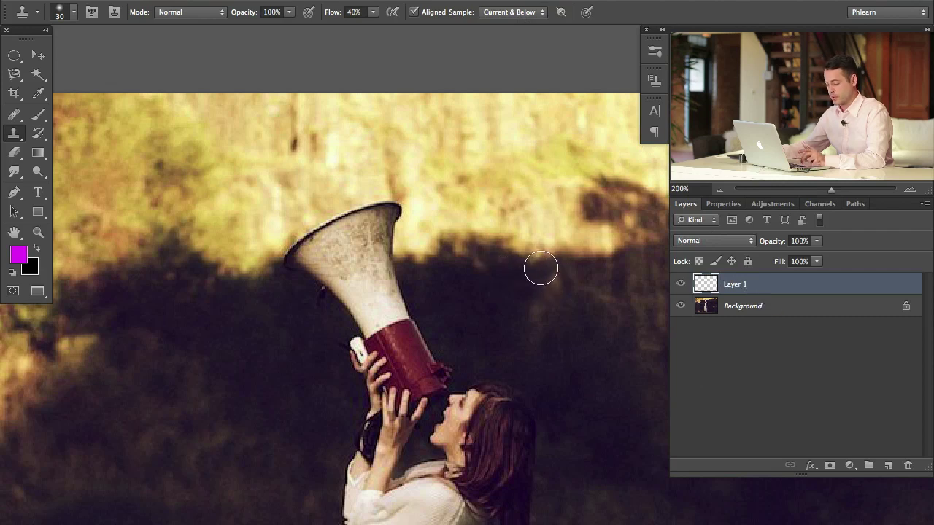
Step: Sample the shadow's edge on the far side of the megaphone and clone it over the left part of the cone
alt+click(545, 260)
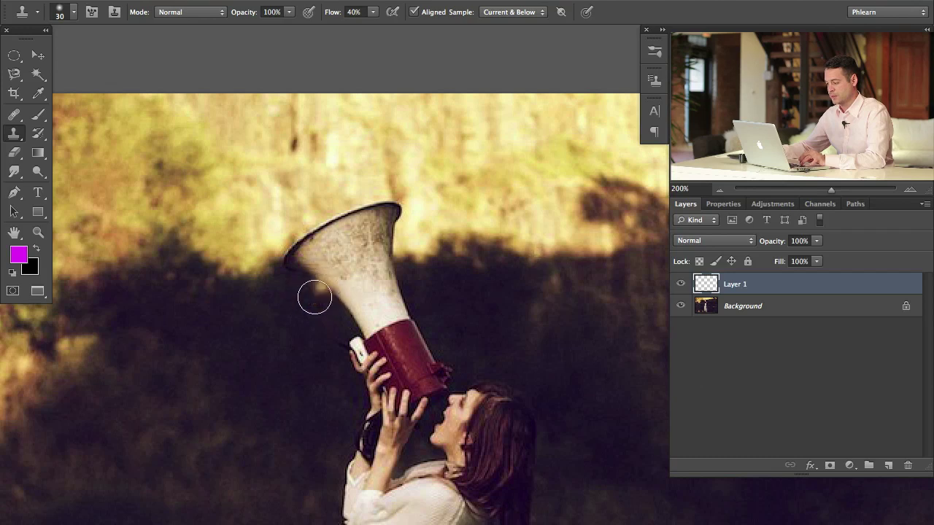
mouse_move(307, 271)
mouse_down()
mouse_move(280, 316)
mouse_move(276, 267)
mouse_move(251, 300)
mouse_move(249, 267)
mouse_move(240, 256)
mouse_move(245, 264)
mouse_move(235, 264)
mouse_move(288, 252)
mouse_move(272, 256)
mouse_move(292, 279)
mouse_move(340, 284)
mouse_move(343, 302)
mouse_move(342, 267)
mouse_move(324, 296)
mouse_move(351, 295)
mouse_up()
mouse_move(250, 276)
mouse_down()
mouse_move(228, 249)
mouse_move(255, 249)
mouse_move(277, 225)
mouse_move(295, 264)
mouse_move(310, 262)
mouse_move(328, 235)
mouse_move(334, 241)
mouse_move(335, 277)
mouse_move(262, 245)
mouse_move(218, 247)
mouse_move(217, 266)
mouse_move(239, 250)
mouse_move(210, 240)
mouse_up()
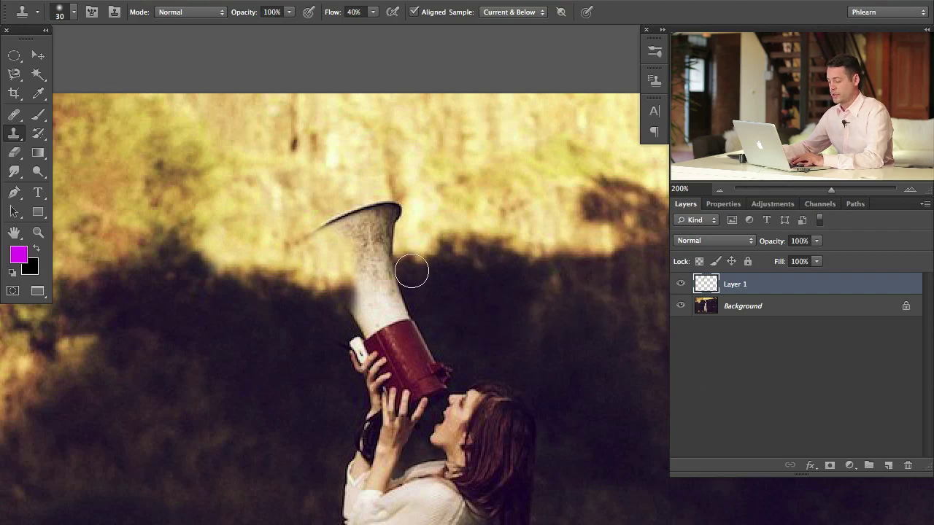
drag(294, 318, 344, 318)
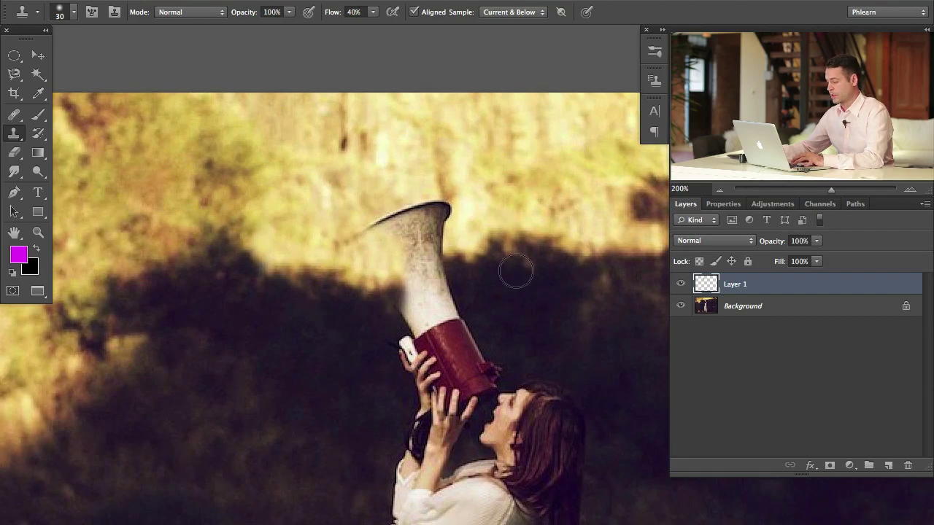
key(super+plus)
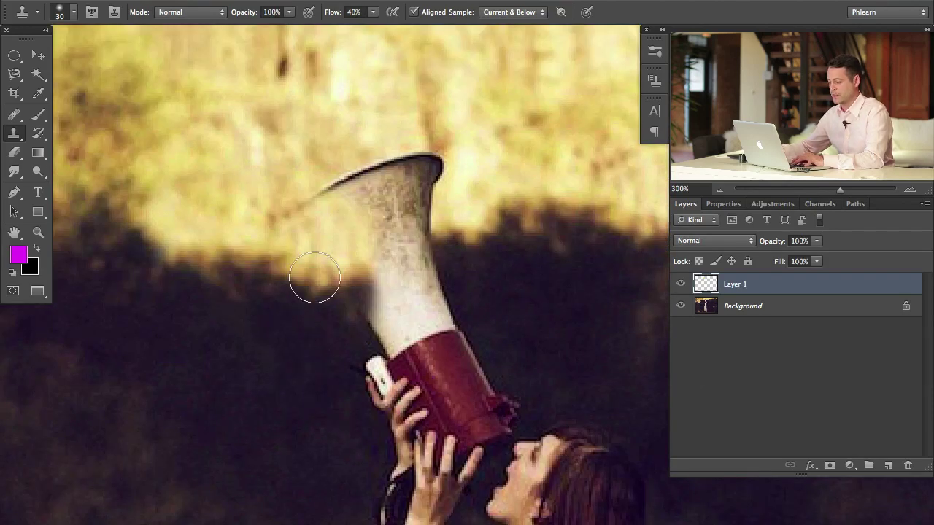
drag(313, 358, 344, 379)
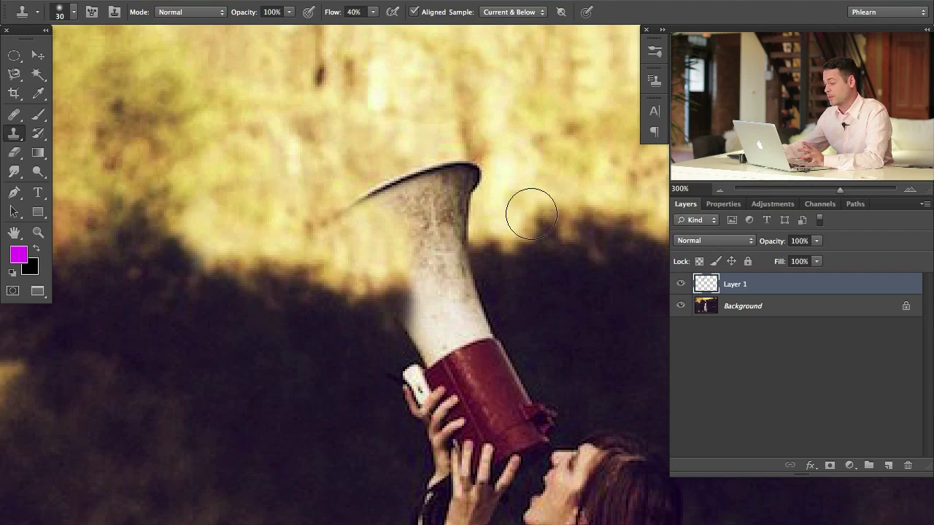
Step: Hide the cloned layer and, on a new layer, draw a wide elliptical selection across the megaphone's rim
click(681, 284)
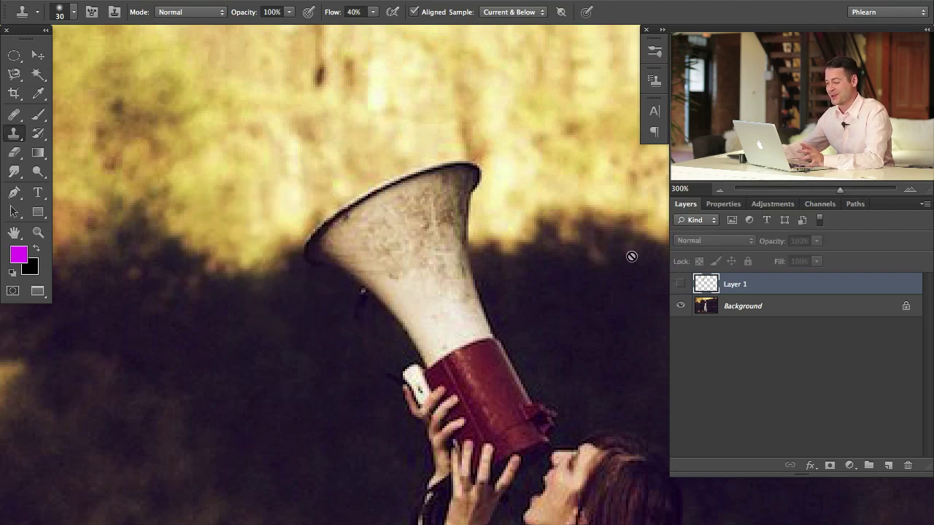
click(887, 466)
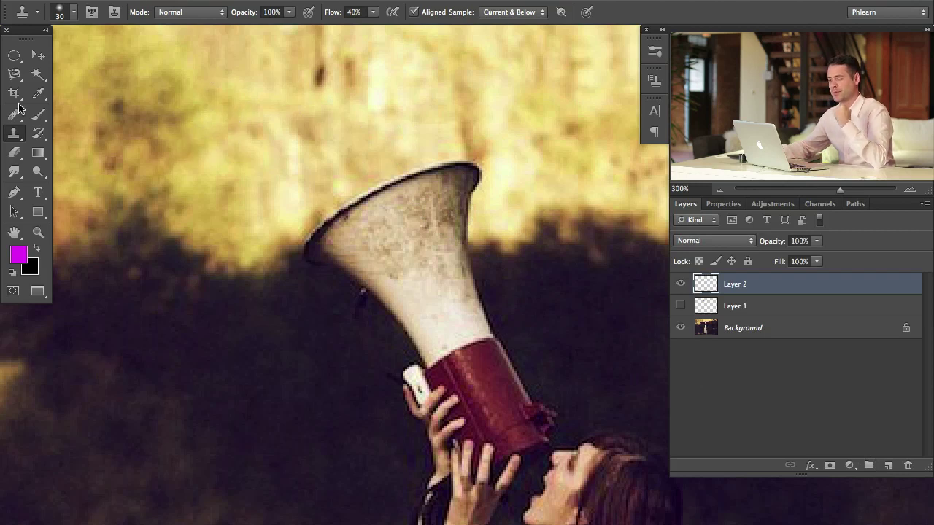
click(14, 57)
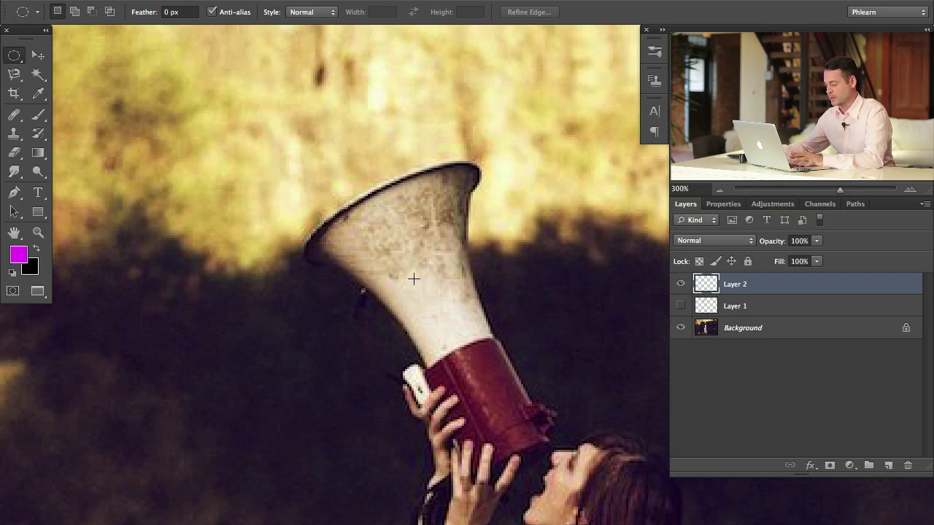
drag(275, 154, 479, 226)
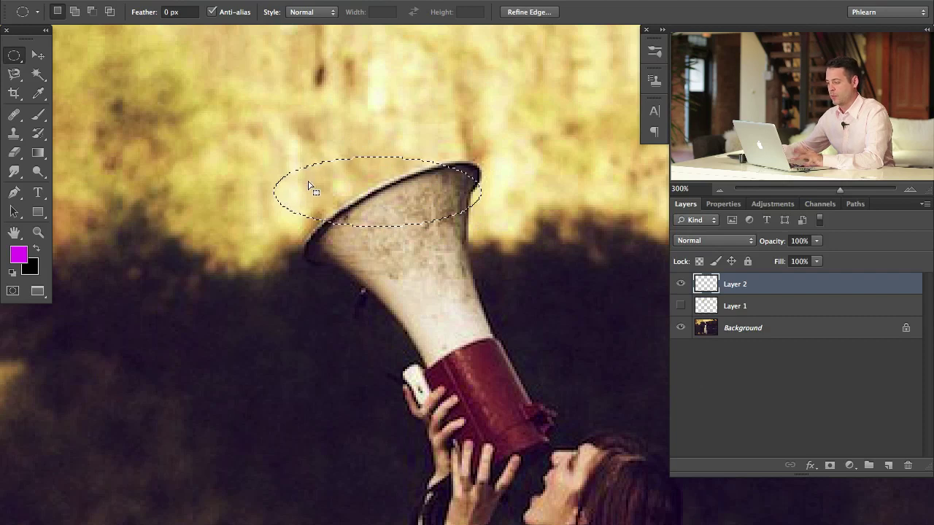
drag(275, 161, 483, 232)
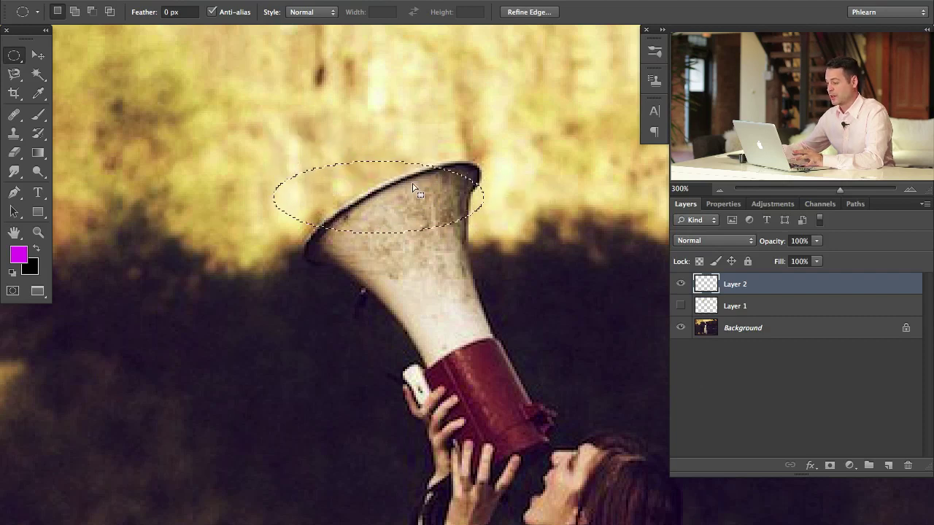
Step: Transform the elliptical selection to follow the megaphone's rim, with 96.34% width, 78.06% height and about -25.48° rotation
right_click(379, 187)
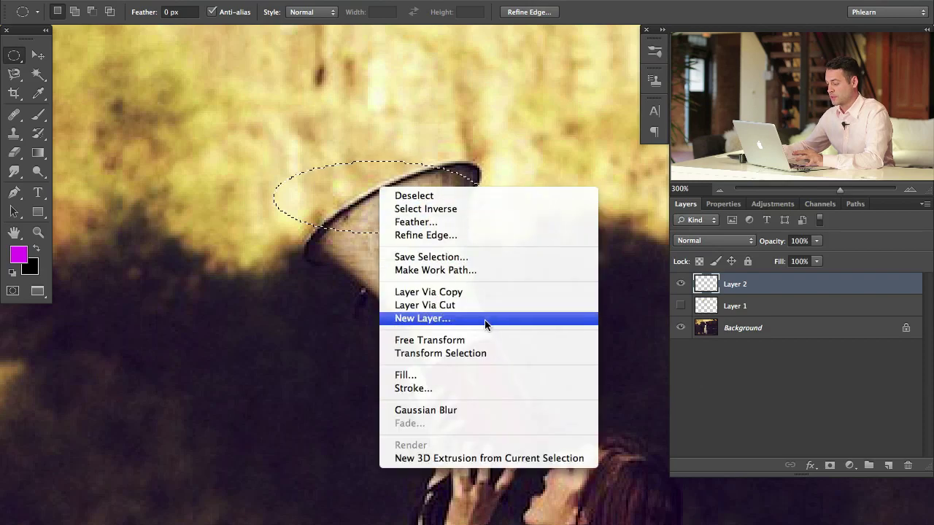
click(480, 354)
drag(416, 208, 311, 253)
drag(559, 330, 548, 215)
drag(410, 245, 403, 233)
drag(487, 163, 487, 162)
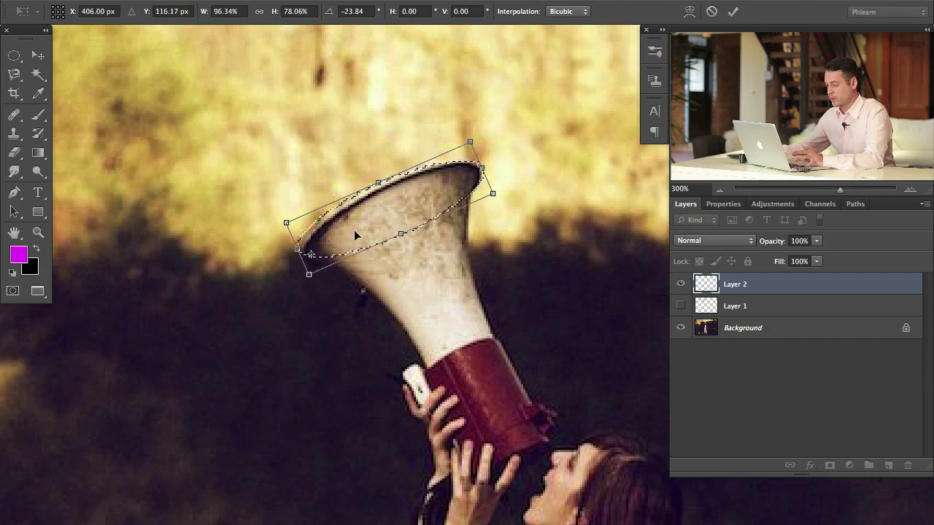
drag(311, 255, 473, 170)
drag(235, 205, 243, 210)
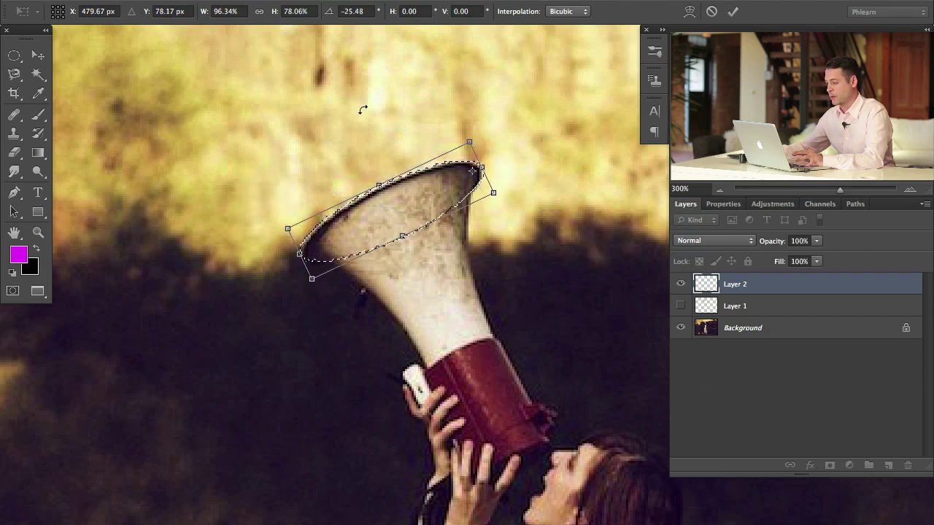
click(732, 11)
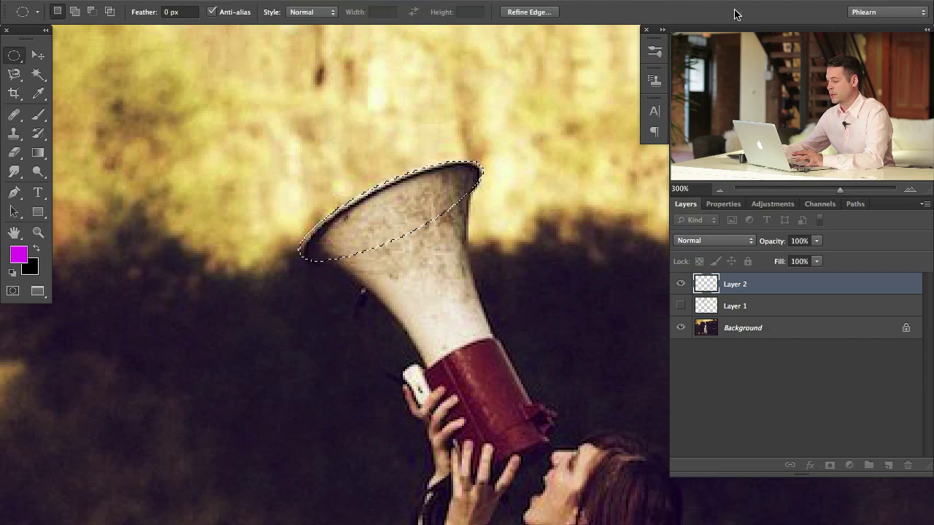
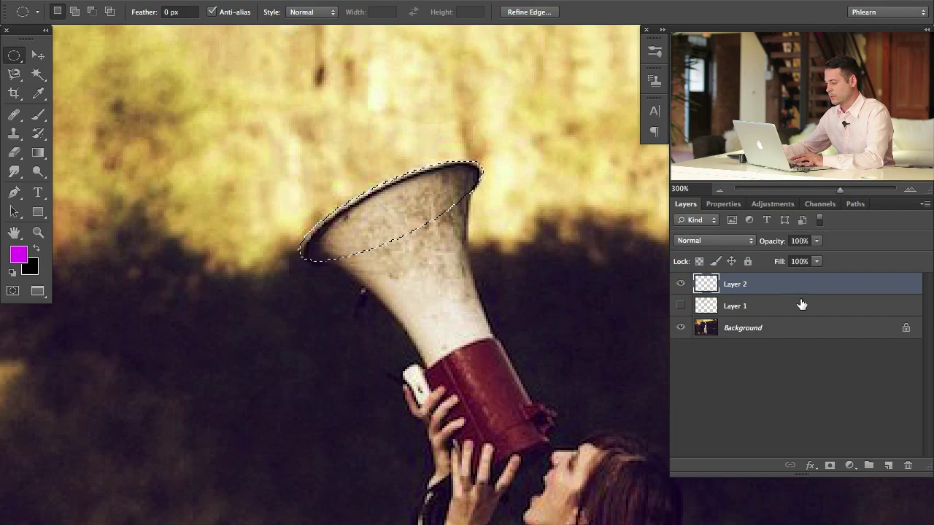
Step: Fill the elliptical selection on Layer 2 with white at 100% opacity in Normal mode, and deselect it
key(shift)
key(shift+BackSpace)
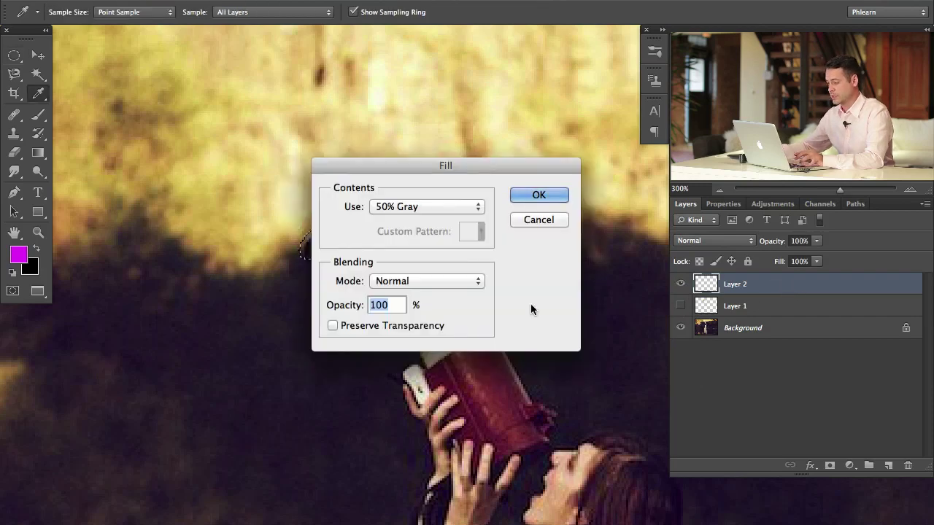
click(427, 282)
click(428, 281)
click(431, 207)
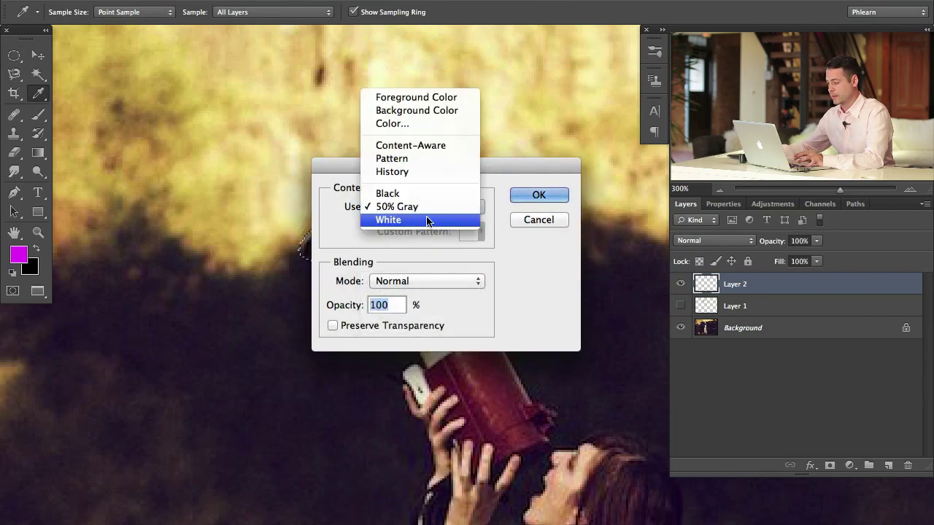
click(430, 219)
click(542, 195)
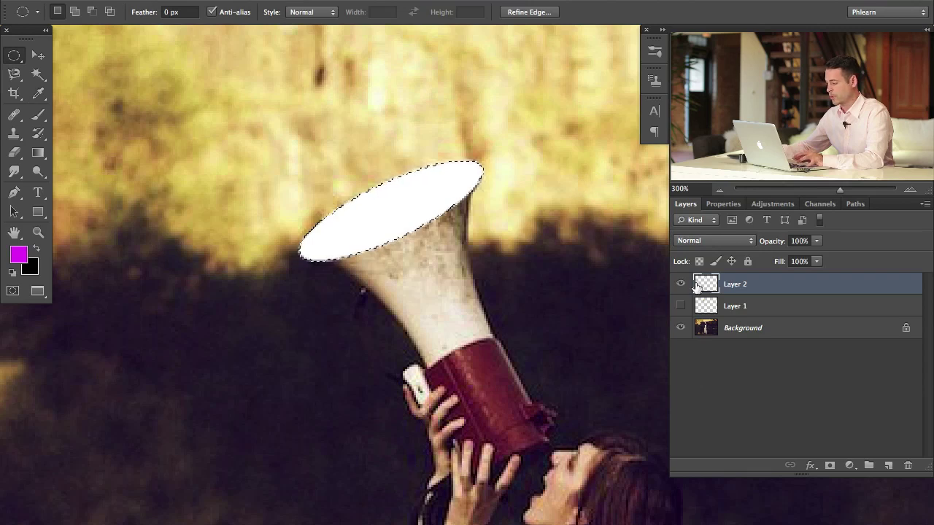
key(ctrl+d)
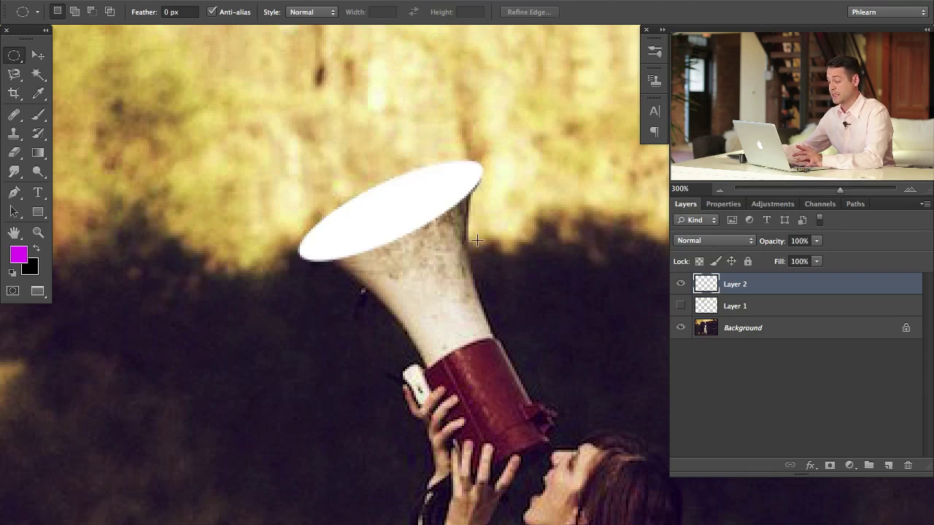
Step: Toggle the white ellipse layer's visibility to compare it with the original rim, leaving the layer hidden
click(682, 286)
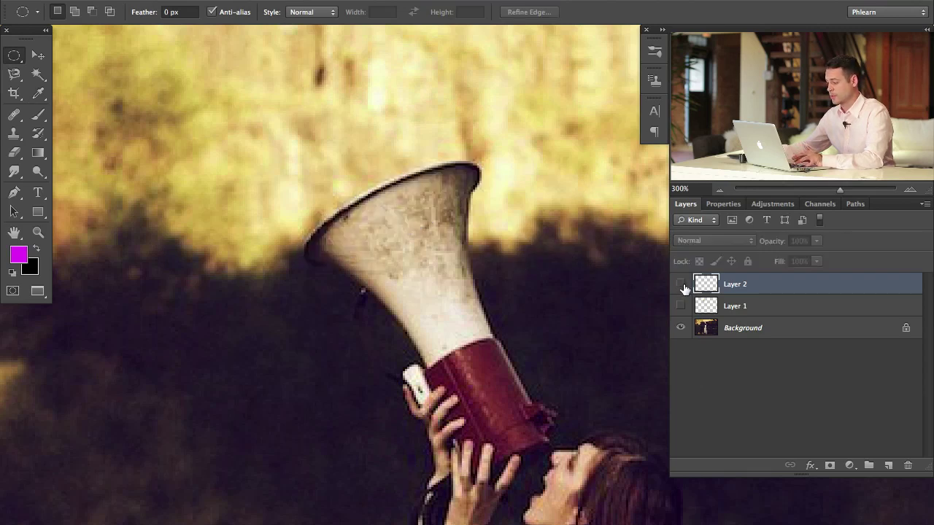
click(681, 285)
click(681, 285)
click(681, 285)
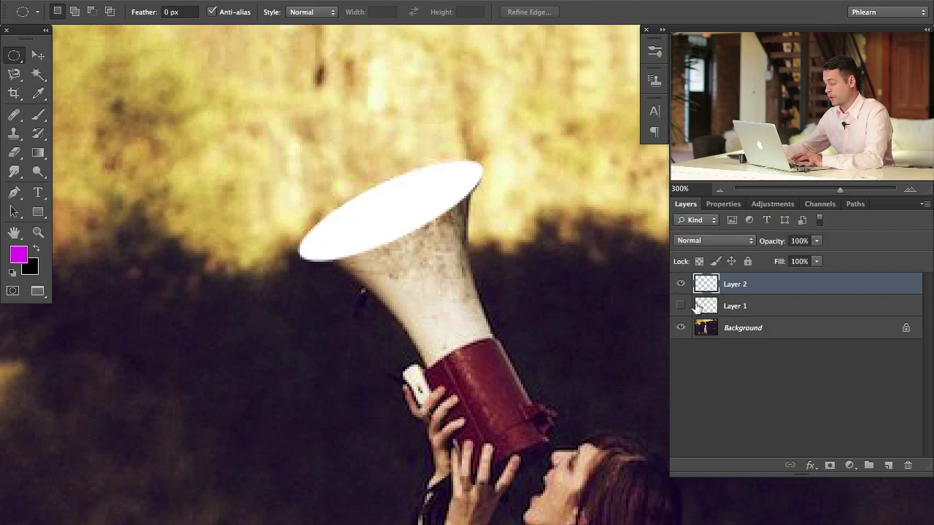
click(682, 284)
Step: Draw a larger elliptical selection across the lower part of the megaphone's cone and the shadow beside it
drag(230, 246, 468, 363)
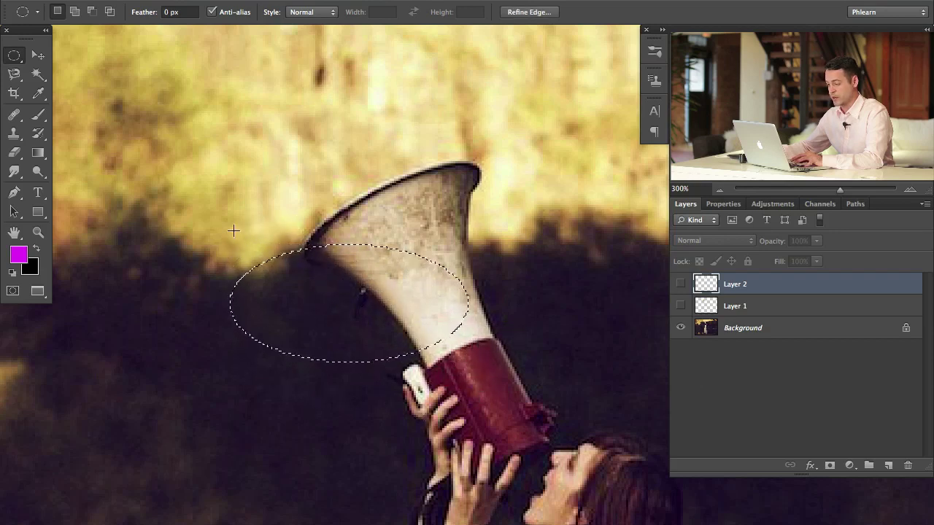
drag(232, 231, 491, 359)
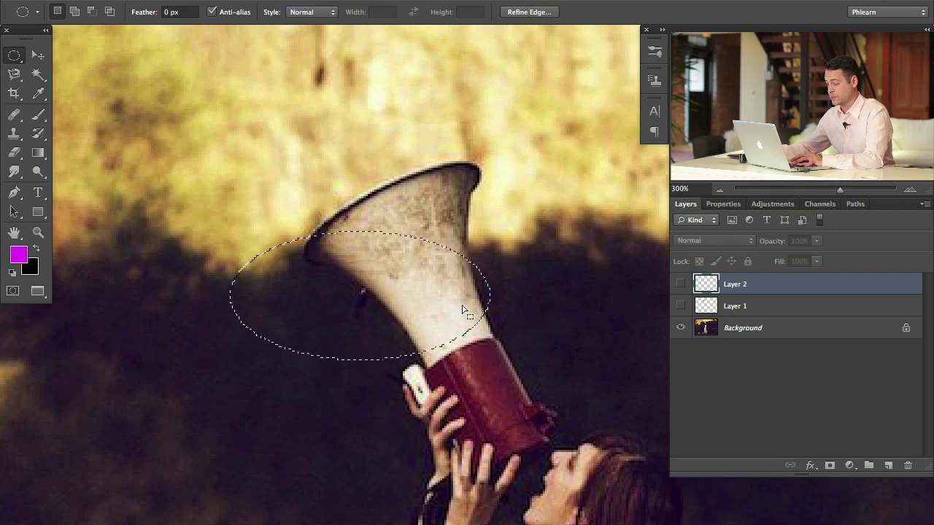
right_click(370, 296)
click(351, 358)
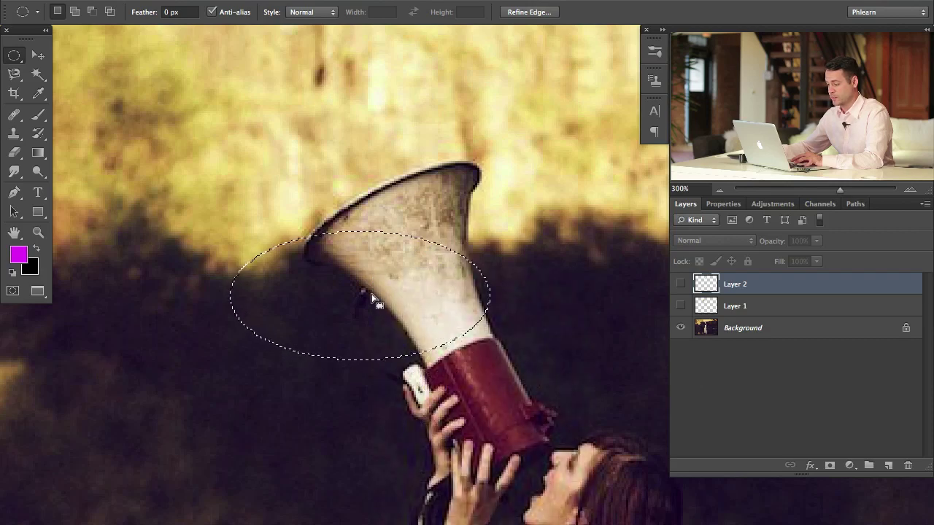
Step: Transform the larger elliptical selection to follow the cone's left curve, with 88.96% width, 100% height and about 37.53° rotation
right_click(344, 279)
click(397, 444)
drag(360, 296, 301, 263)
drag(537, 265, 495, 368)
drag(400, 353, 390, 368)
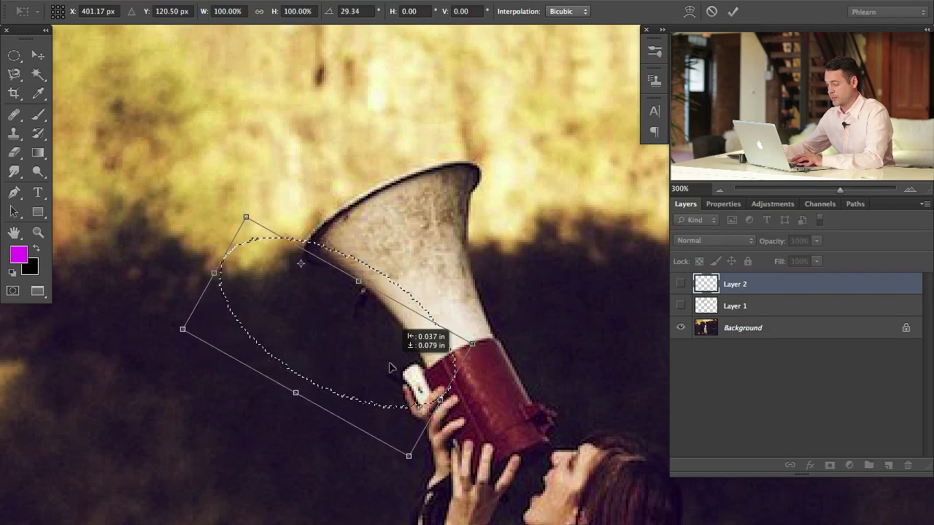
drag(468, 388, 484, 409)
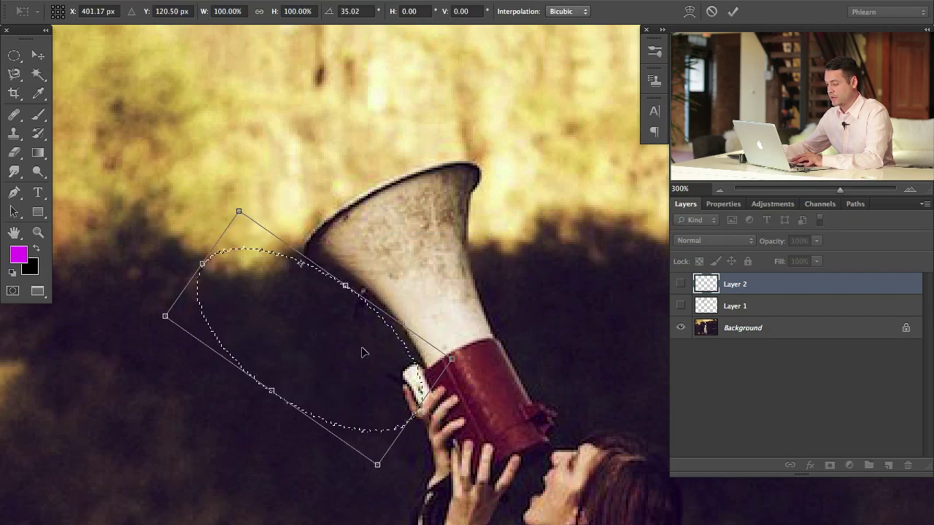
drag(361, 350, 370, 352)
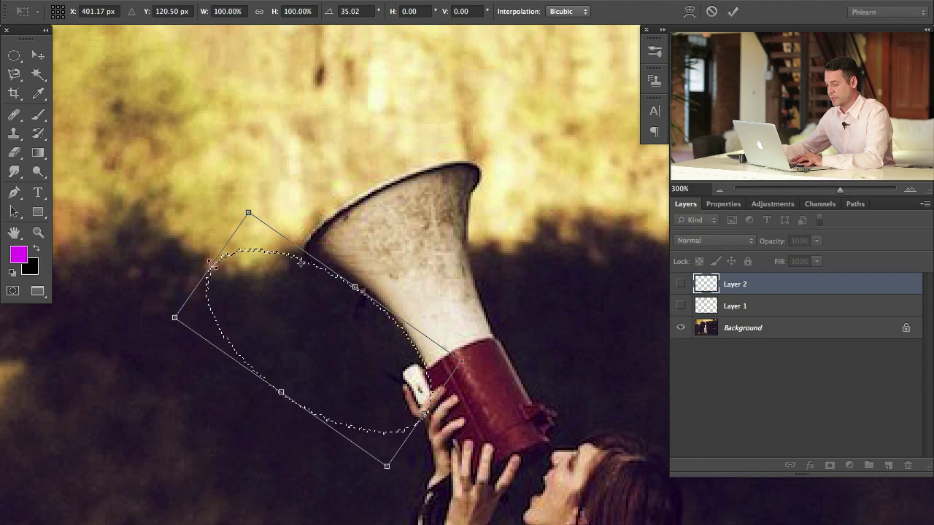
drag(211, 264, 227, 275)
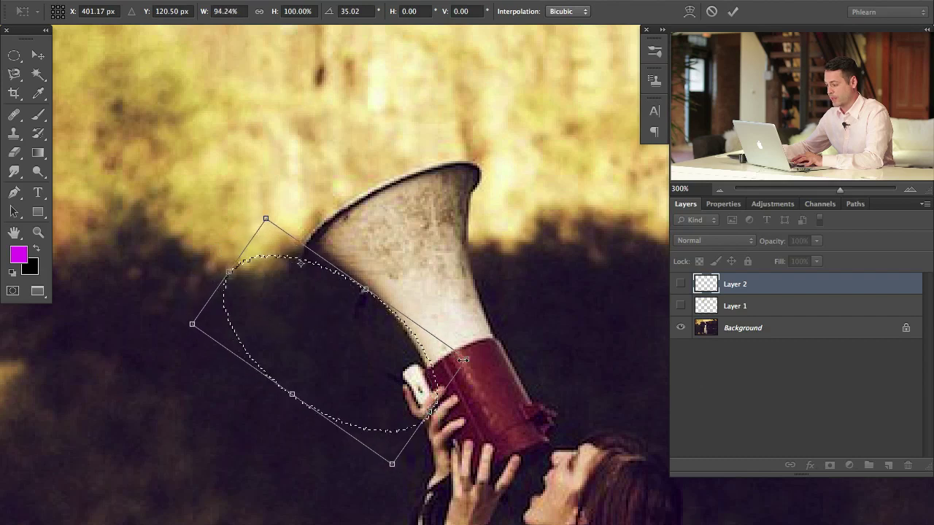
drag(500, 374, 499, 373)
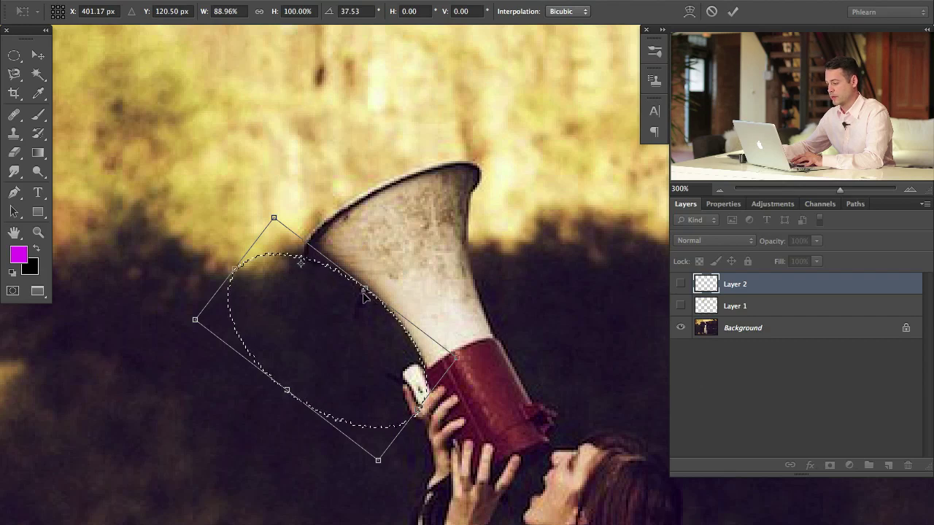
click(732, 11)
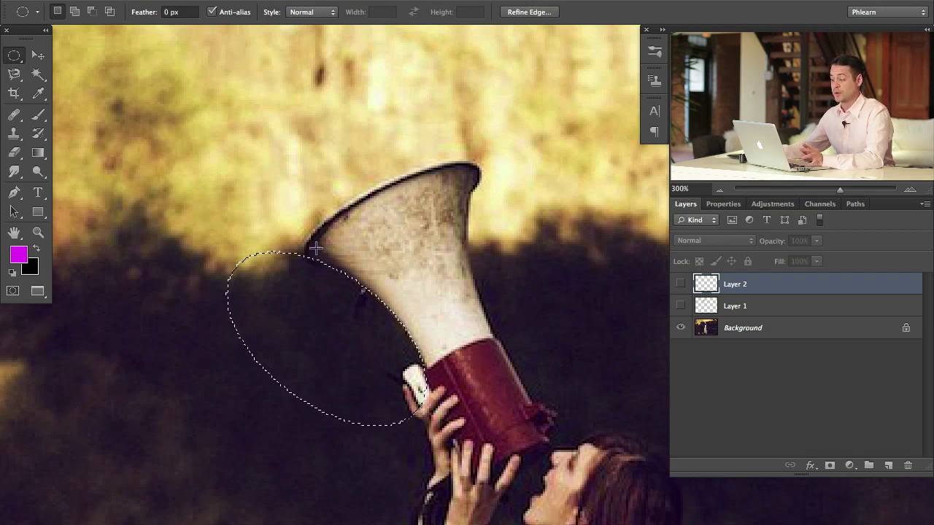
Step: Show Layer 2 with the white ellipse and invert the elliptical selection that follows the cone's left curve
click(682, 285)
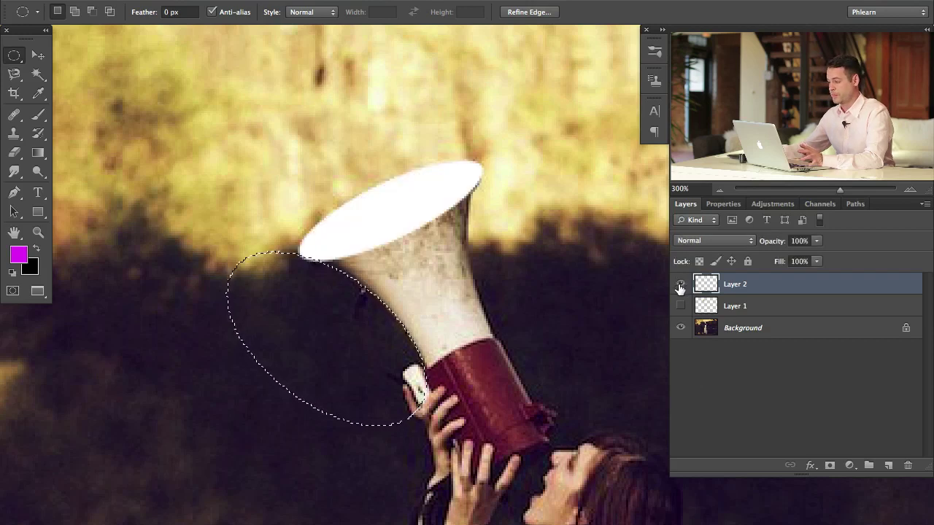
click(311, 2)
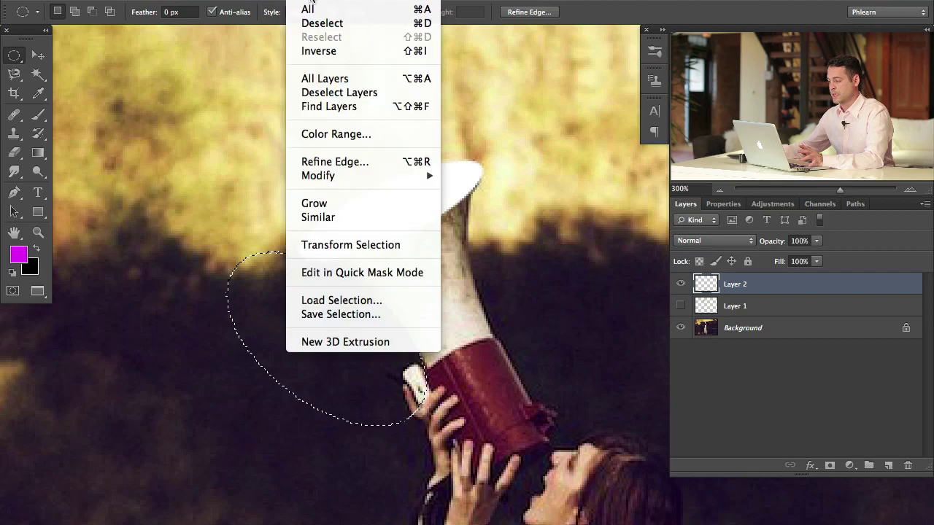
click(327, 52)
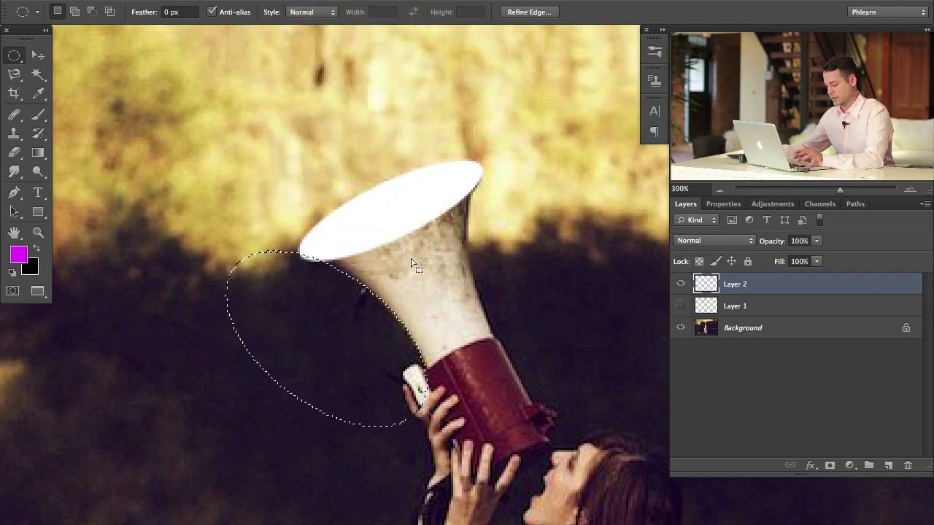
Step: Paint the cone's left side white on Layer 2 within the inverted selection using the Brush at 100% opacity and 90% flow, and deselect
key(b)
drag(333, 260, 343, 255)
key(d)
key(x)
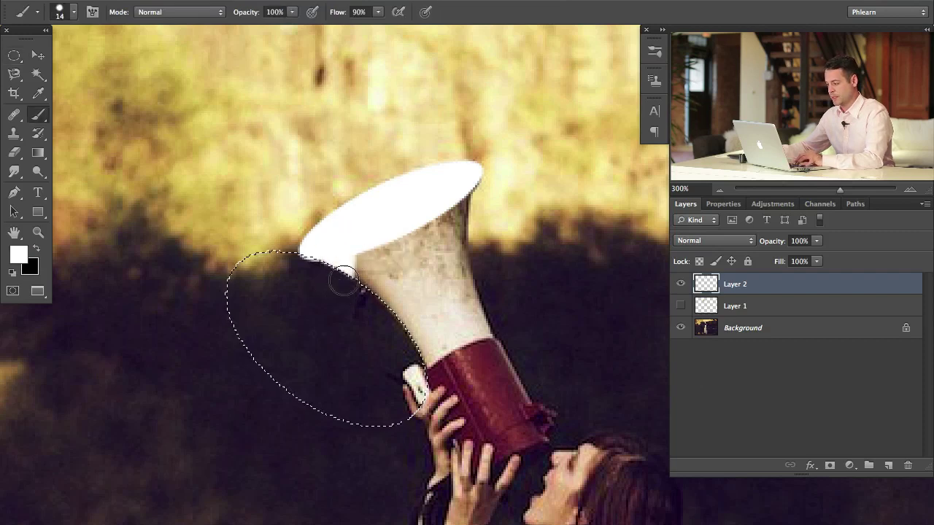
mouse_move(376, 283)
mouse_down()
mouse_move(387, 251)
mouse_move(393, 307)
mouse_move(411, 281)
mouse_move(422, 369)
mouse_move(423, 239)
mouse_move(450, 385)
mouse_move(423, 244)
mouse_up()
key(ctrl+d)
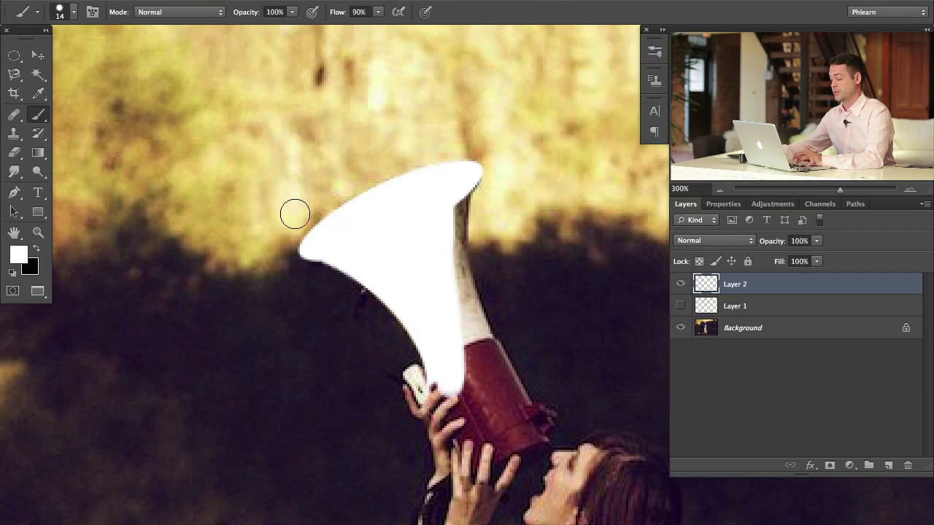
Step: Hide Layer 2's white shape and show the cloned background on Layer 1
click(681, 287)
click(683, 306)
click(680, 306)
click(681, 307)
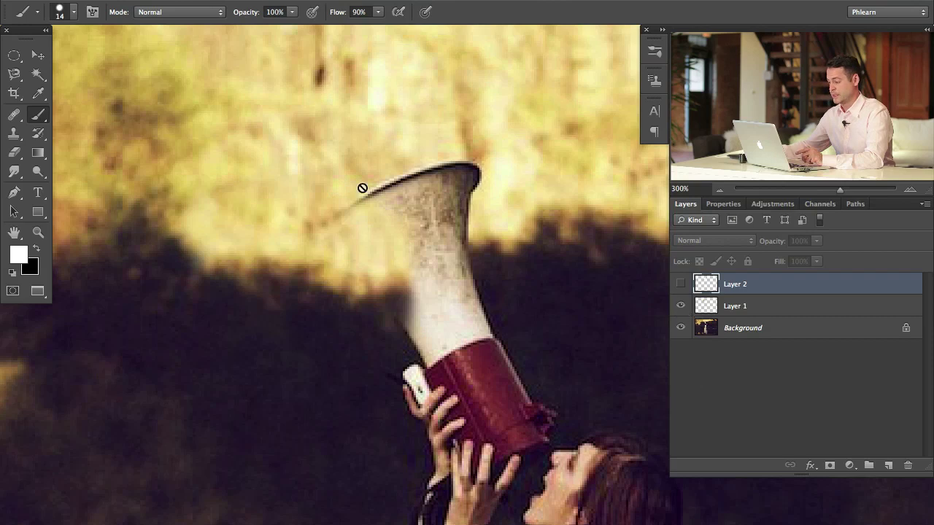
Step: Toggle the visibility of Layer 2 and Layer 1 to compare the white shape with the cloned background, leaving both shown
click(681, 284)
click(681, 284)
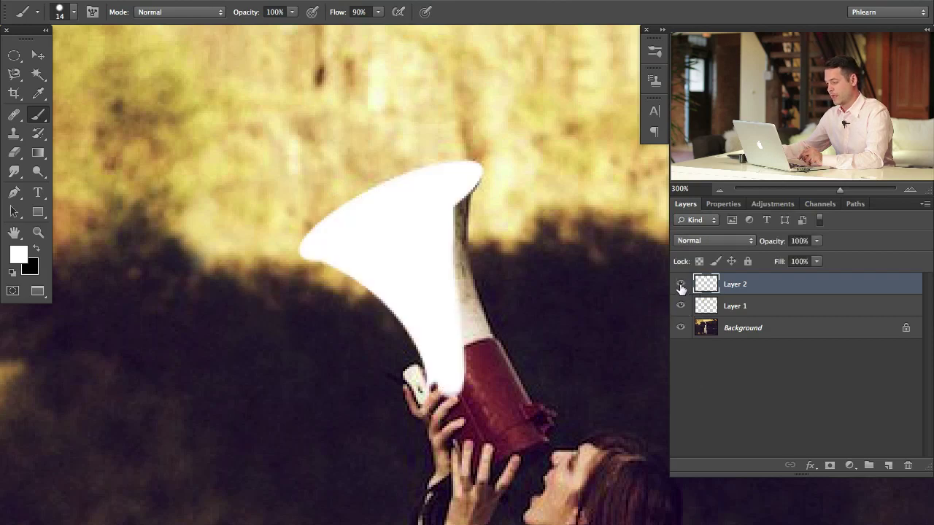
click(681, 286)
click(682, 285)
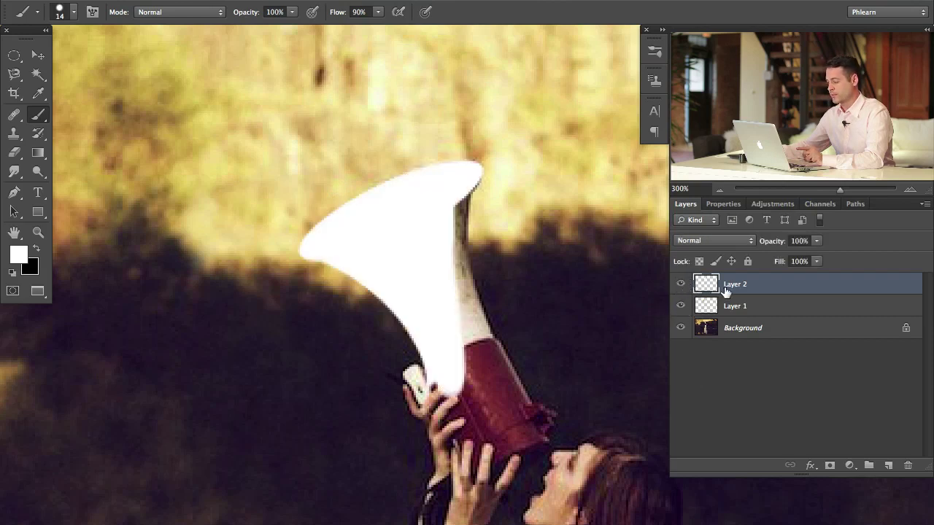
click(681, 286)
click(681, 286)
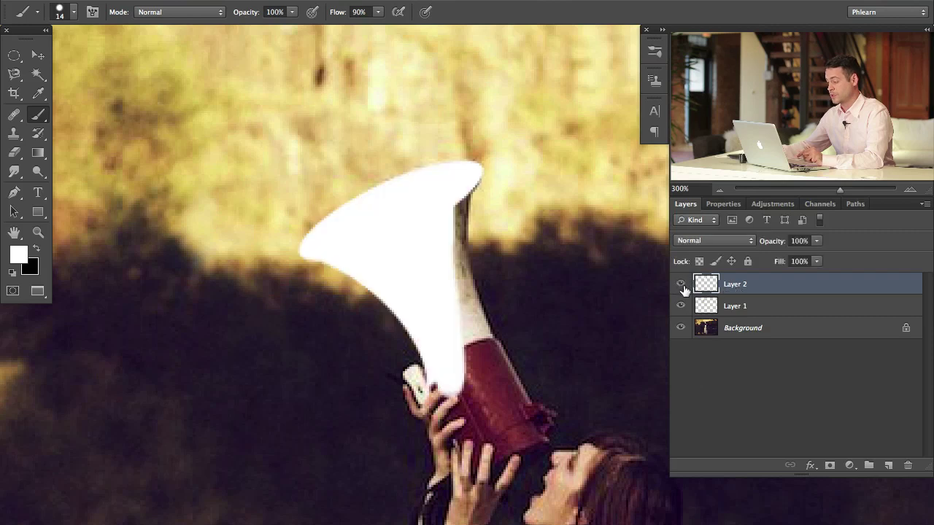
click(683, 286)
drag(684, 288, 686, 309)
click(681, 312)
click(681, 309)
click(682, 285)
click(682, 285)
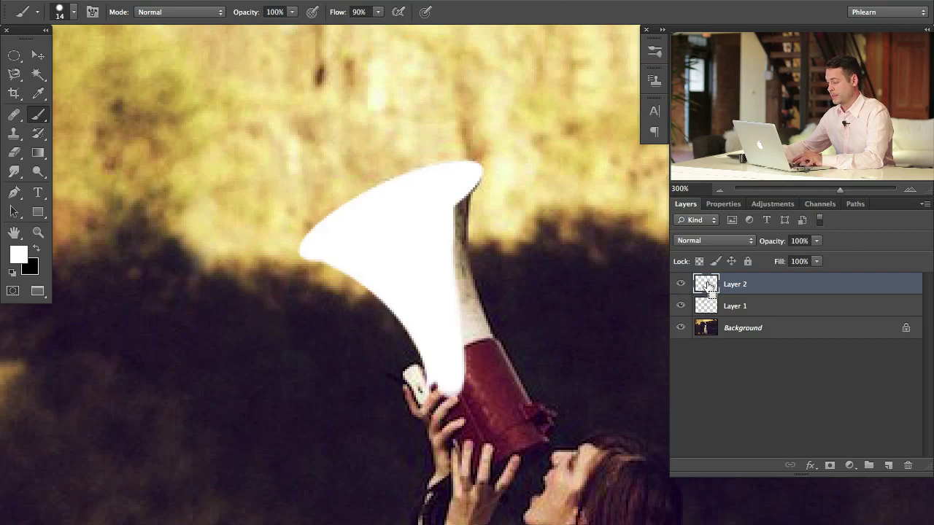
Step: Load Layer 2's white shape as a selection, hide that layer, and add an inverted layer mask from the selection to Layer 1
super+click(707, 285)
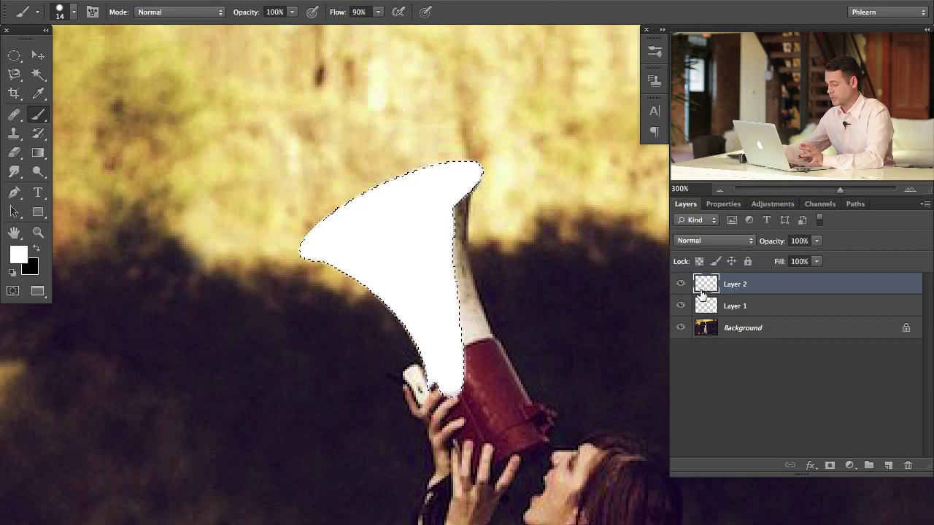
click(680, 285)
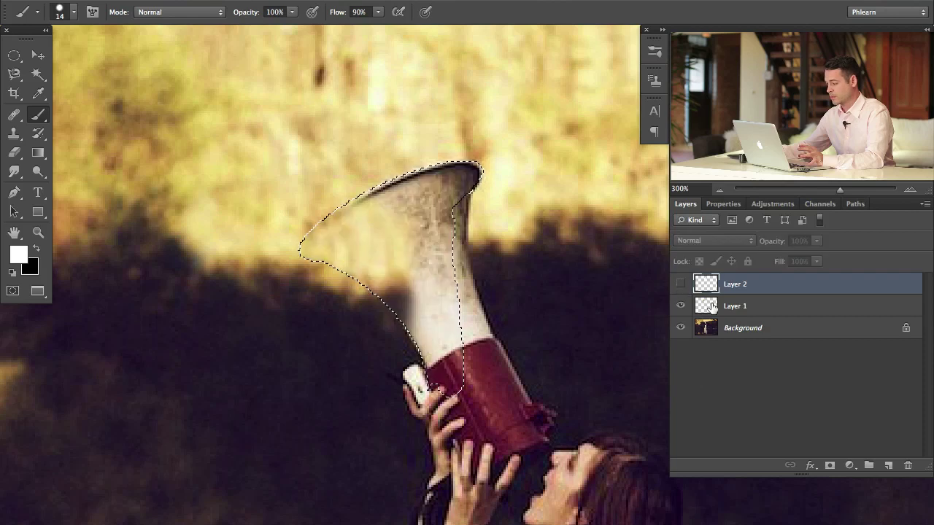
click(745, 307)
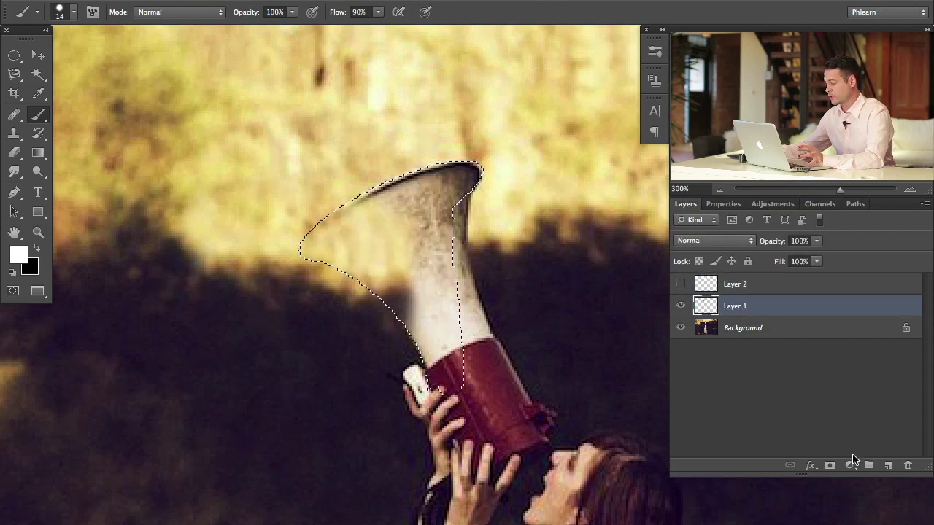
click(829, 465)
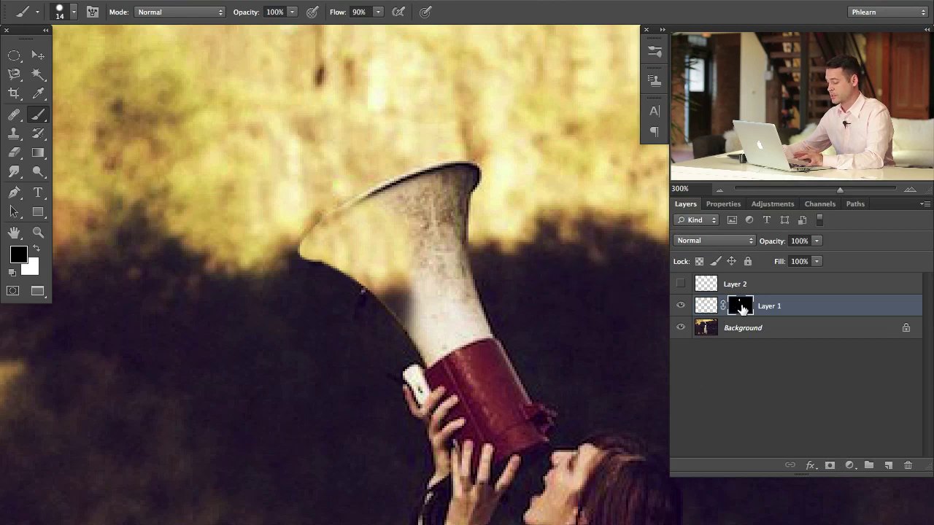
key(ctrl+i)
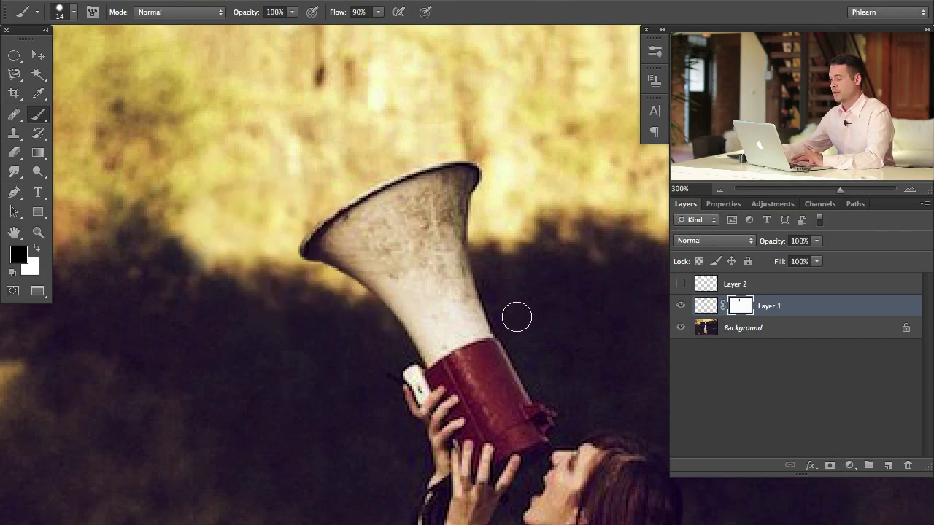
Step: Toggle Layer 1 and Layer 2 to compare the masked megaphone edge with the original and the white shape, leaving Layer 2 hidden
click(680, 307)
double_click(678, 310)
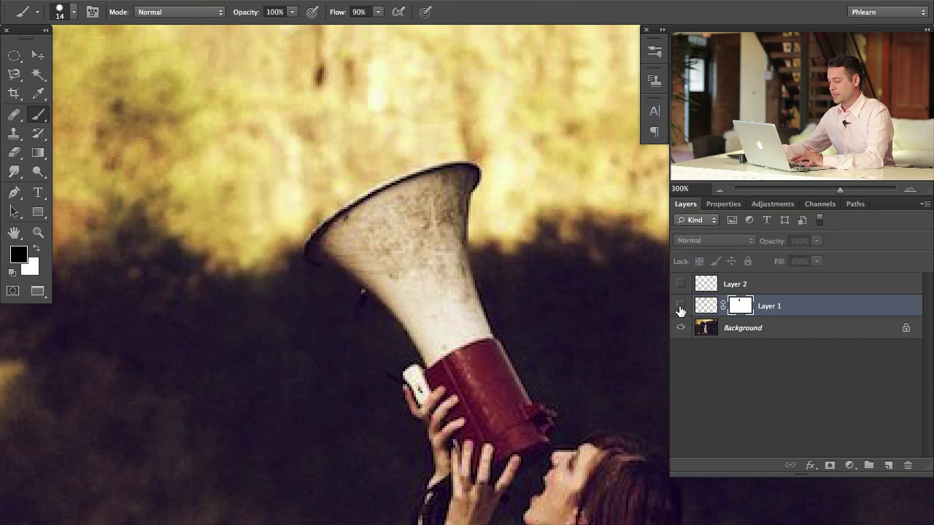
click(679, 310)
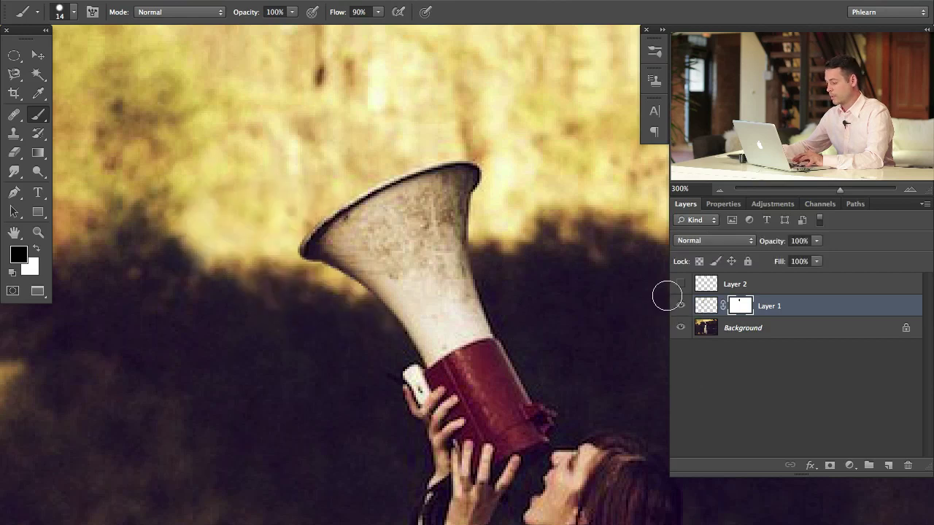
click(682, 284)
click(682, 285)
click(681, 285)
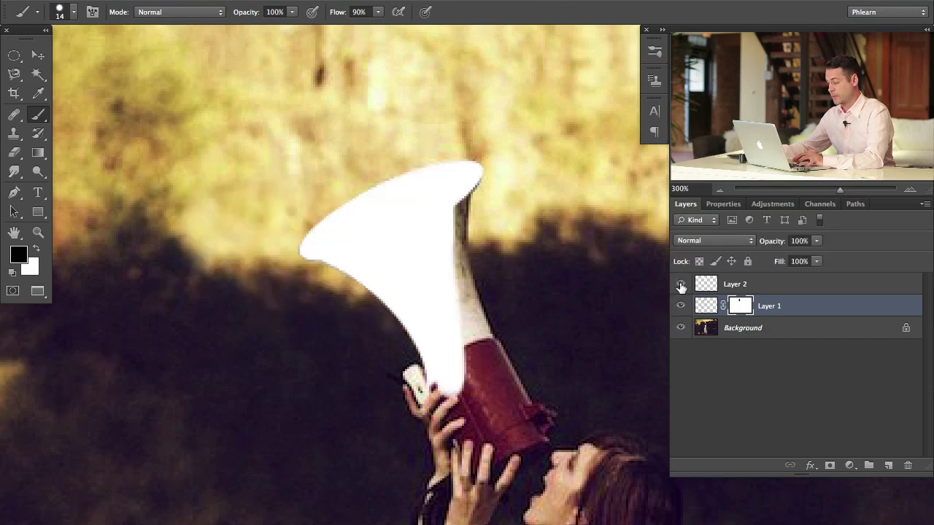
click(682, 285)
click(682, 284)
click(681, 286)
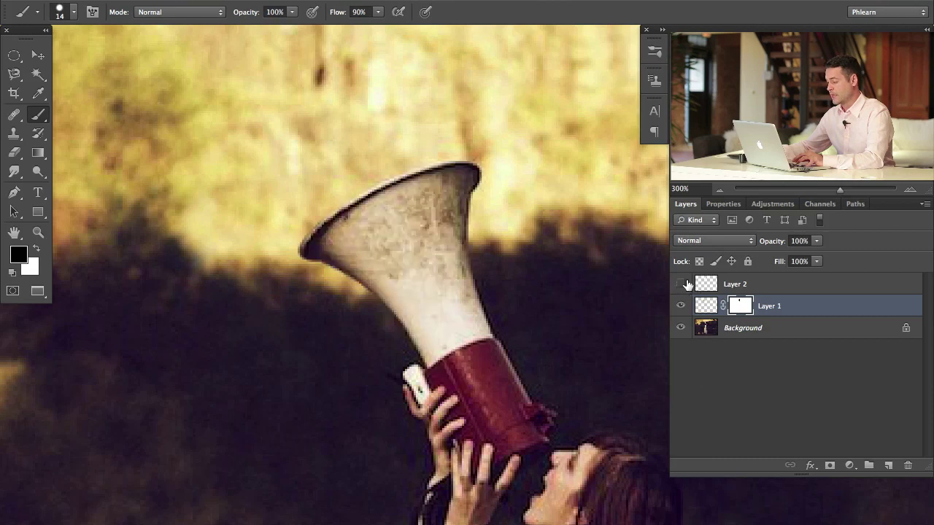
Step: View the image at 100% and toggle Layer 1 to compare the megaphone before and after the retouch, leaving the layer visible
key(super+minus)
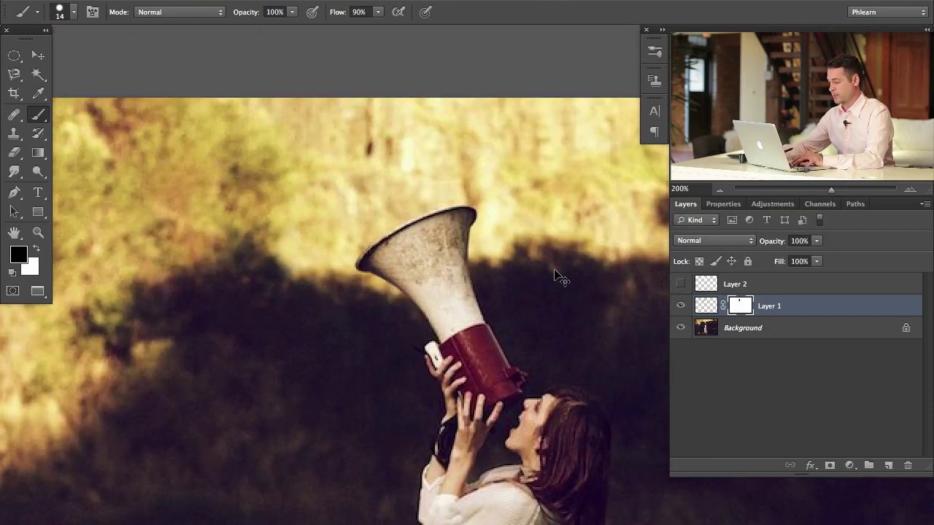
key(super+minus)
drag(351, 289, 351, 313)
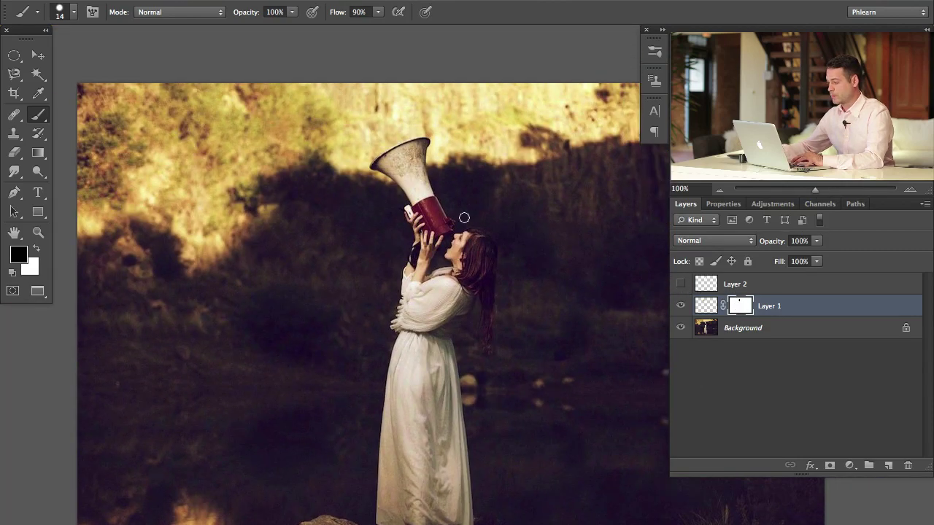
click(681, 306)
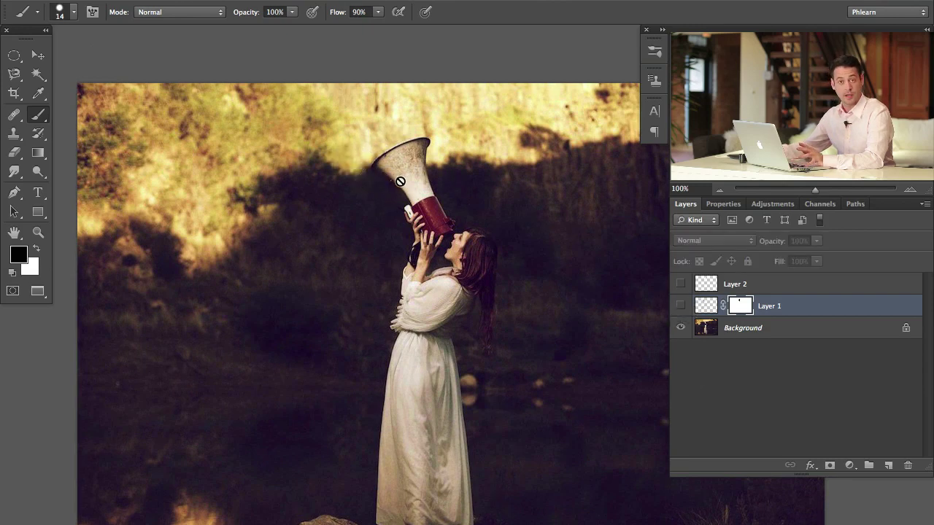
click(681, 308)
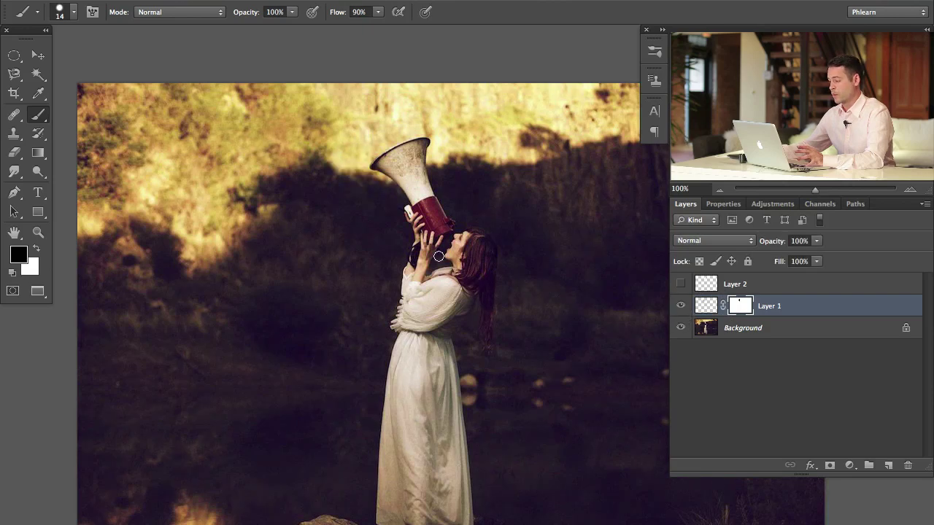
click(682, 307)
click(680, 307)
click(681, 307)
click(680, 308)
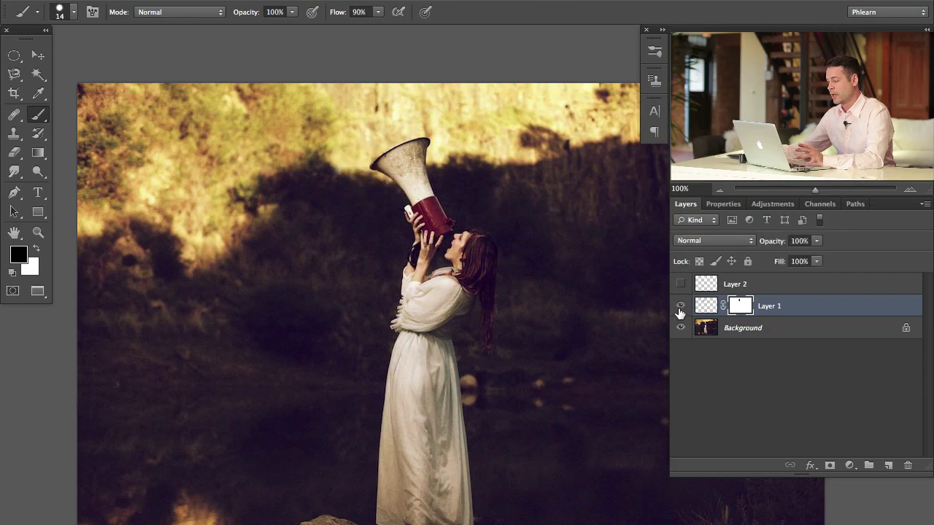
click(680, 307)
click(680, 307)
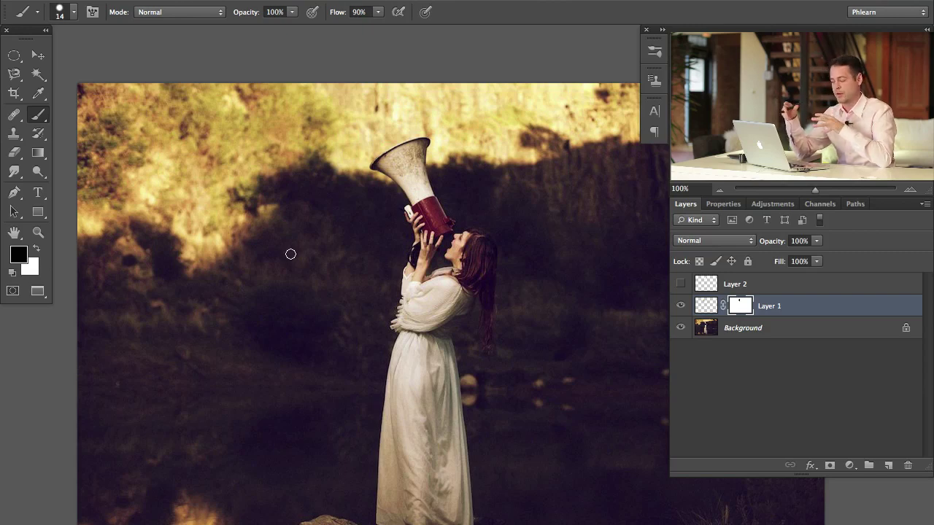
click(680, 305)
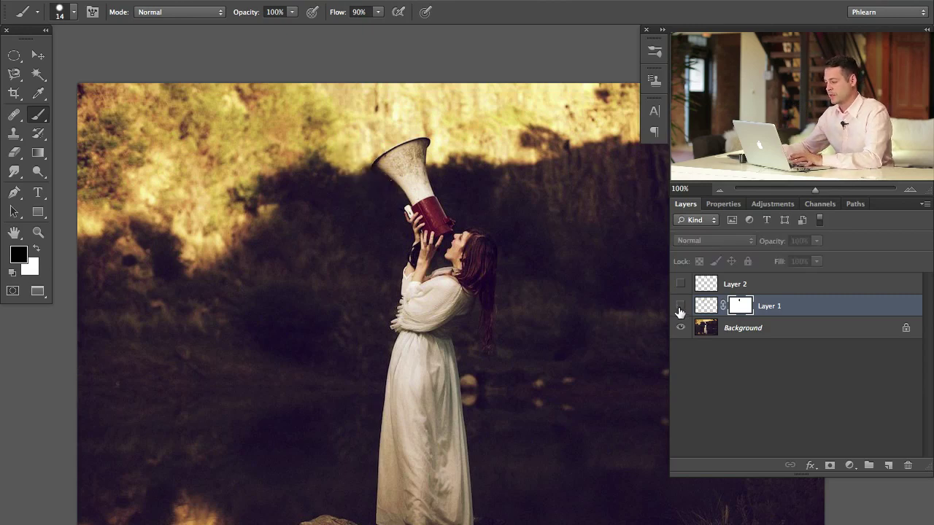
click(680, 305)
click(681, 306)
click(680, 305)
Step: Select Layer 1 and Layer 2 together and group them, keeping Layer 2 hidden
drag(449, 314, 460, 283)
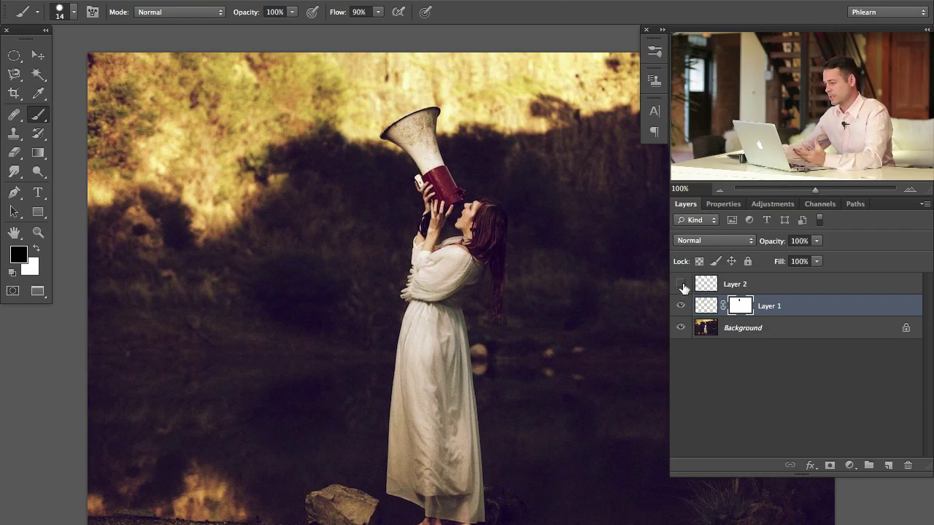
click(682, 284)
click(683, 284)
shift+click(796, 288)
key(x)
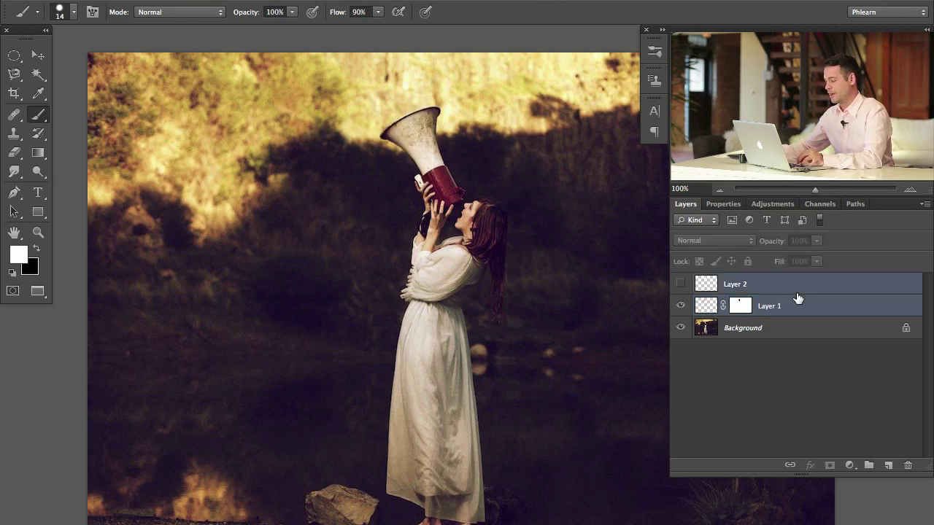
key(ctrl+g)
Step: Toggle the layer group's visibility to compare the retouched megaphone with the original, leaving the group visible
click(683, 283)
click(683, 282)
click(683, 283)
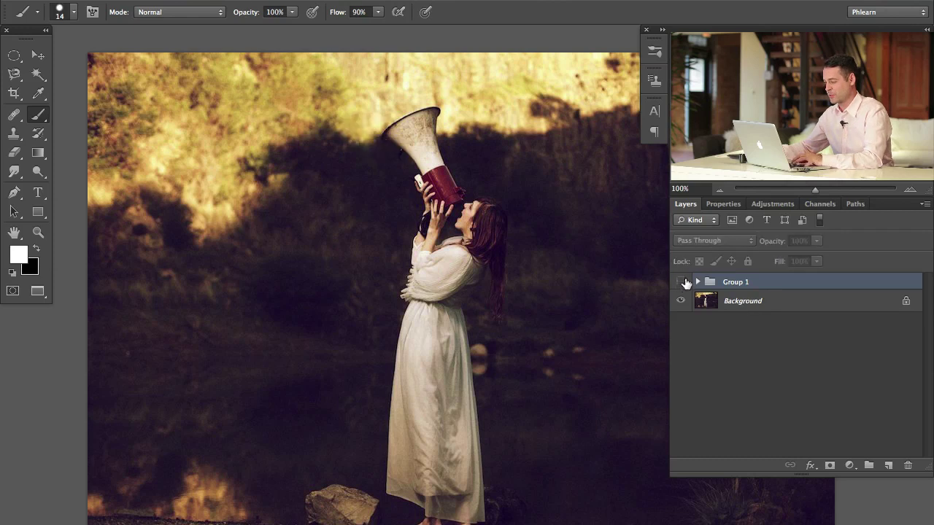
click(683, 283)
Step: Create a new layer above the group and clone dark water over the bright reflections near the shore with the Clone Stamp at 40% flow
scroll(380, 401, left, 3)
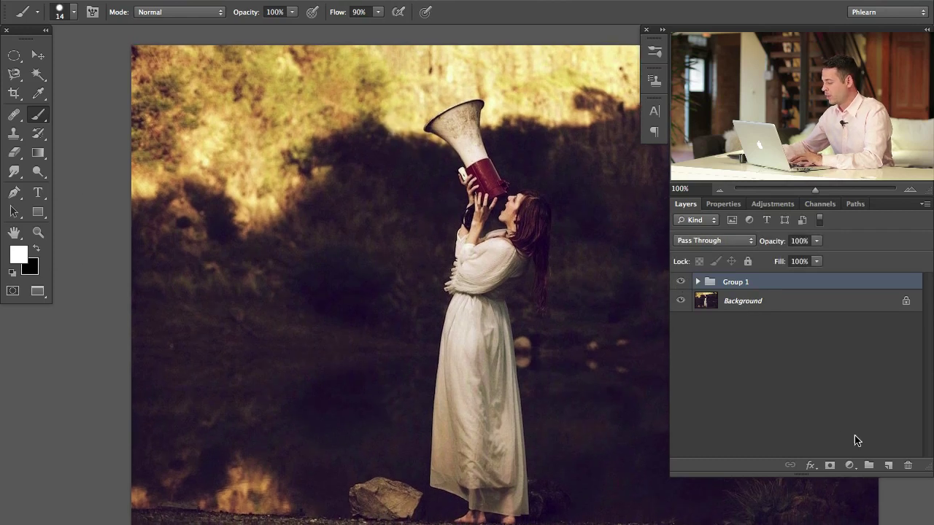
click(888, 465)
key(s)
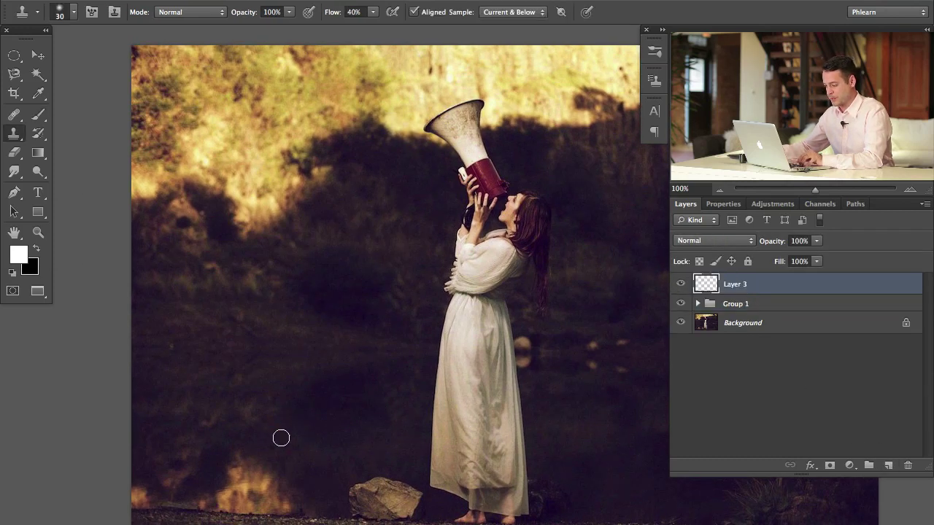
mouse_move(300, 421)
mouse_down()
mouse_move(305, 477)
mouse_move(315, 452)
mouse_up()
mouse_move(292, 496)
mouse_down()
mouse_move(267, 486)
mouse_move(272, 496)
mouse_move(254, 466)
mouse_move(231, 467)
mouse_move(260, 493)
mouse_move(292, 503)
mouse_move(177, 497)
mouse_move(202, 501)
mouse_move(180, 504)
mouse_move(137, 488)
mouse_move(125, 495)
mouse_move(142, 492)
mouse_move(138, 501)
mouse_move(140, 468)
mouse_move(236, 508)
mouse_move(296, 512)
mouse_up()
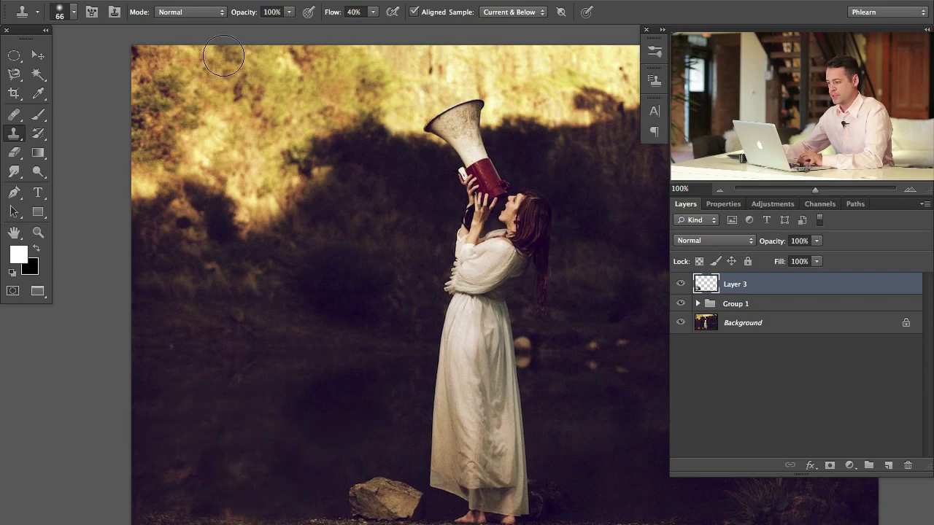
Step: Set the Clone Stamp to Darken mode and clone sampled dark water over the former reflection area beside the rock
click(190, 19)
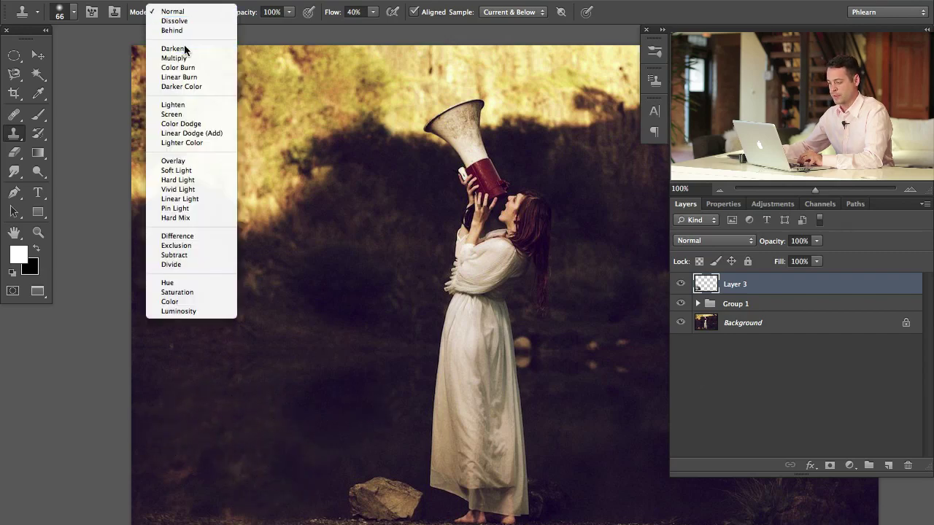
click(184, 45)
alt+click(296, 475)
mouse_move(264, 469)
mouse_down()
mouse_move(240, 468)
mouse_move(241, 456)
mouse_move(254, 454)
mouse_move(250, 494)
mouse_up()
Step: Stamp all visible layers into a new merged layer at the top of the layer stack
drag(373, 373, 278, 455)
drag(368, 345, 331, 353)
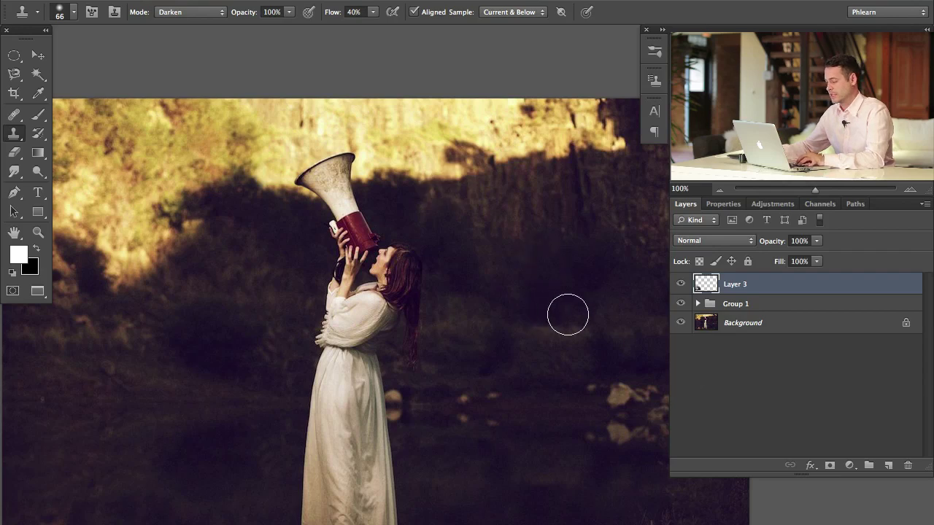
key(ctrl+alt+shift+e)
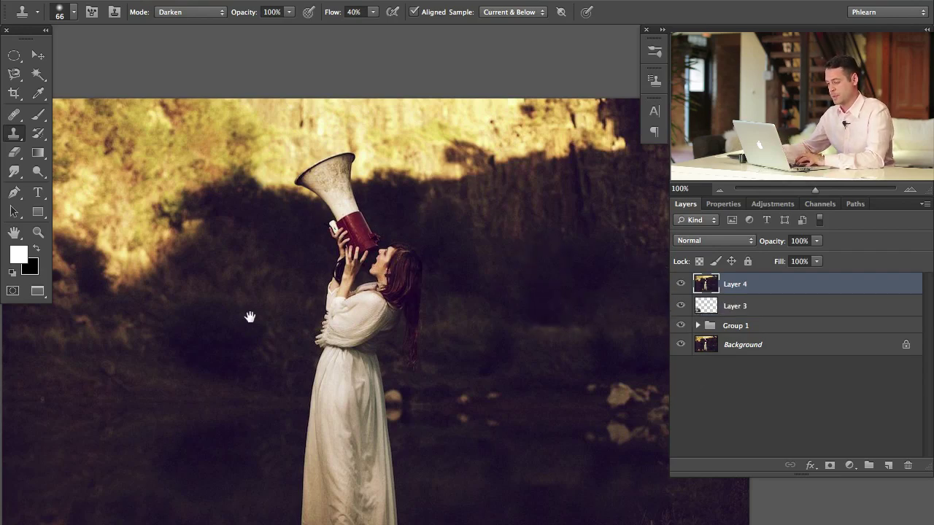
Step: Clone dark shadow areas over the bright foliage on the hillside of the merged layer with the Clone Stamp in Darken mode
drag(249, 316, 325, 305)
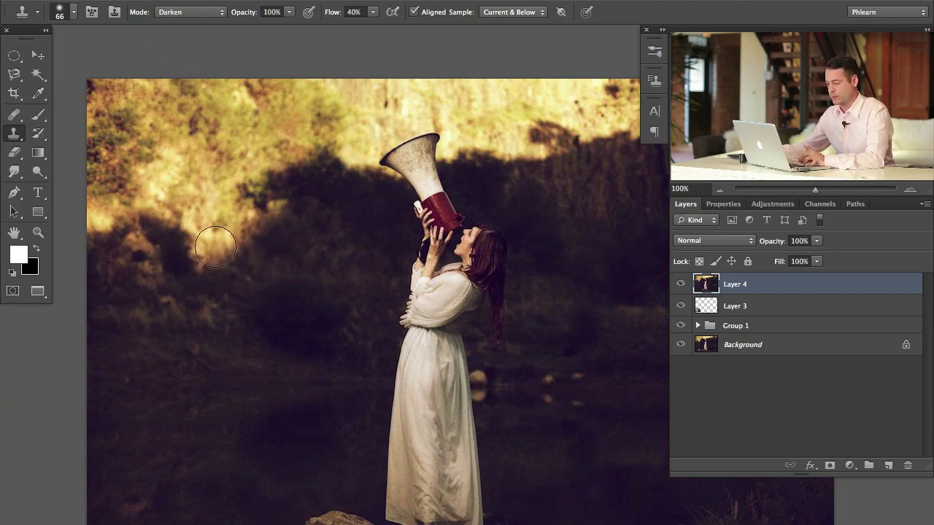
mouse_move(216, 248)
mouse_down()
mouse_move(224, 223)
mouse_move(204, 231)
mouse_move(221, 222)
mouse_move(221, 186)
mouse_move(211, 199)
mouse_move(241, 227)
mouse_move(263, 199)
mouse_move(223, 206)
mouse_move(241, 176)
mouse_move(239, 151)
mouse_move(177, 154)
mouse_move(160, 212)
mouse_move(197, 220)
mouse_move(190, 270)
mouse_move(188, 243)
mouse_move(207, 220)
mouse_move(203, 166)
mouse_move(157, 144)
mouse_move(208, 190)
mouse_up()
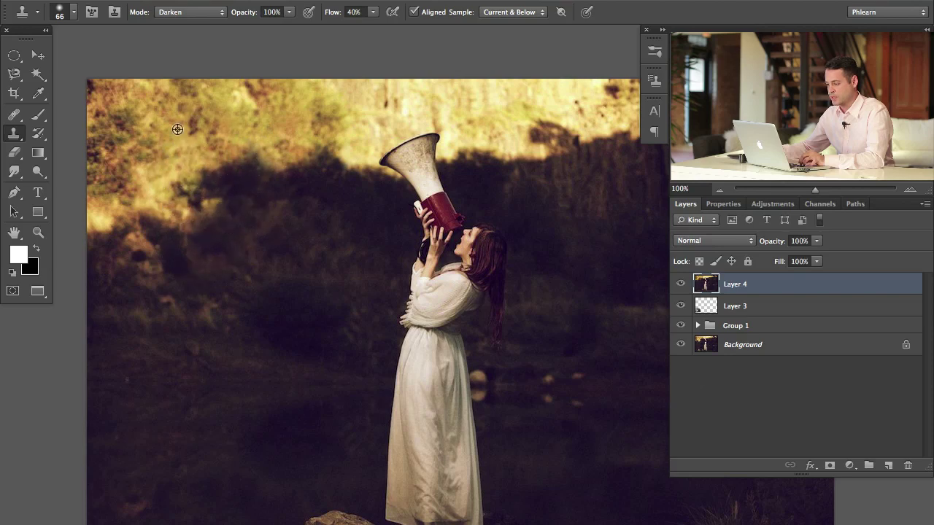
alt+click(547, 164)
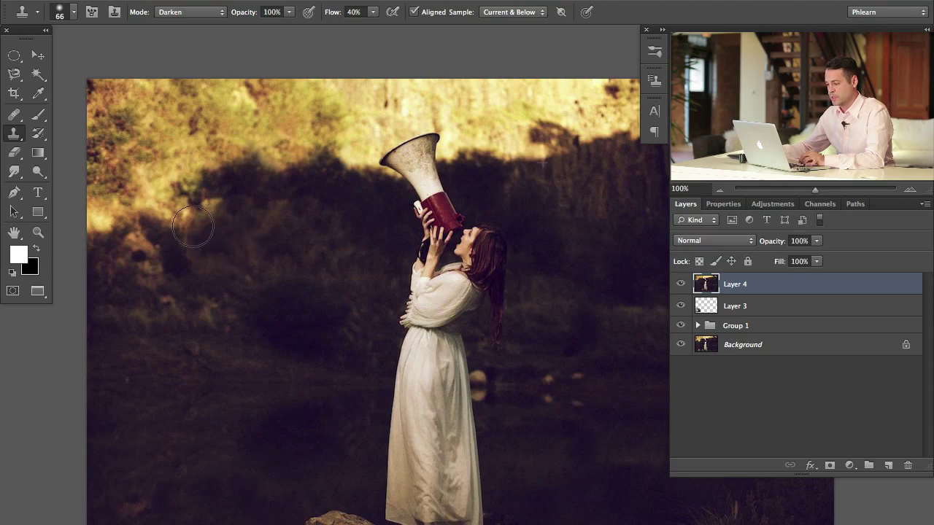
mouse_move(195, 230)
mouse_down()
mouse_move(208, 215)
mouse_move(199, 209)
mouse_up()
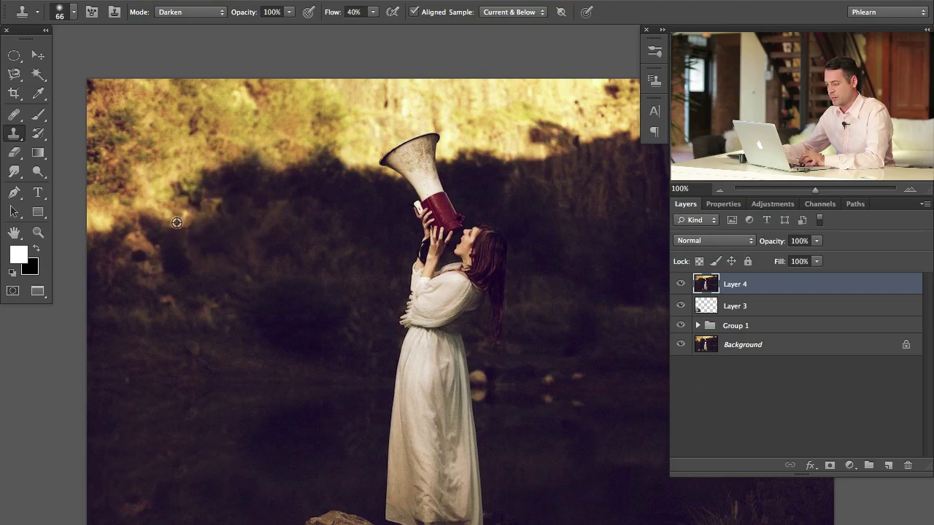
alt+click(555, 134)
mouse_move(191, 208)
mouse_down()
mouse_move(220, 192)
mouse_move(190, 193)
mouse_move(173, 224)
mouse_move(196, 215)
mouse_move(190, 191)
mouse_move(222, 210)
mouse_move(223, 190)
mouse_move(214, 205)
mouse_move(229, 178)
mouse_move(271, 154)
mouse_move(177, 238)
mouse_move(233, 235)
mouse_up()
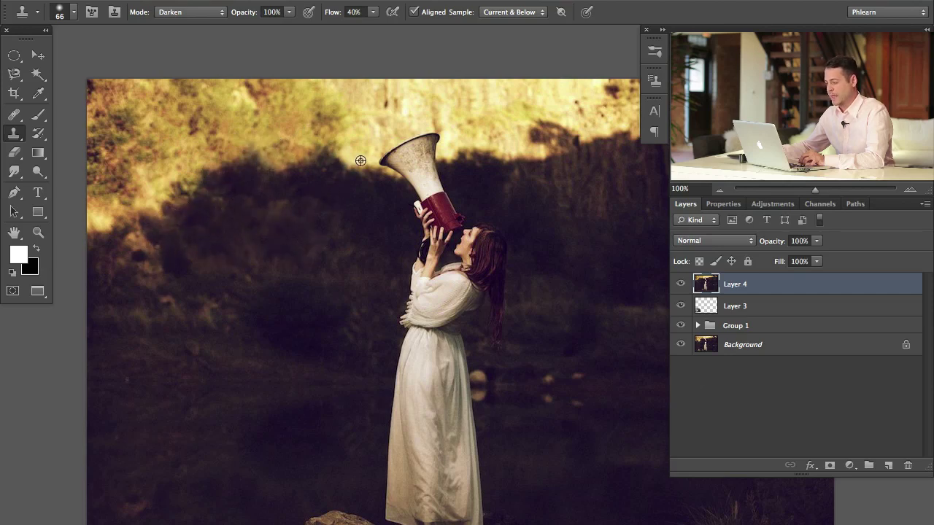
mouse_move(311, 193)
mouse_down()
mouse_move(280, 210)
mouse_move(285, 199)
mouse_move(259, 206)
mouse_up()
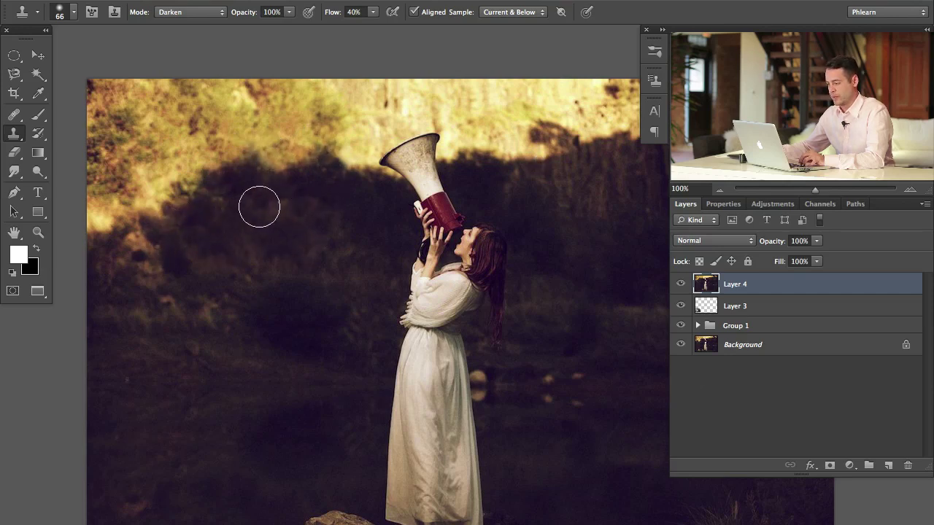
alt+click(321, 156)
mouse_move(100, 219)
mouse_down()
mouse_move(104, 241)
mouse_move(104, 223)
mouse_up()
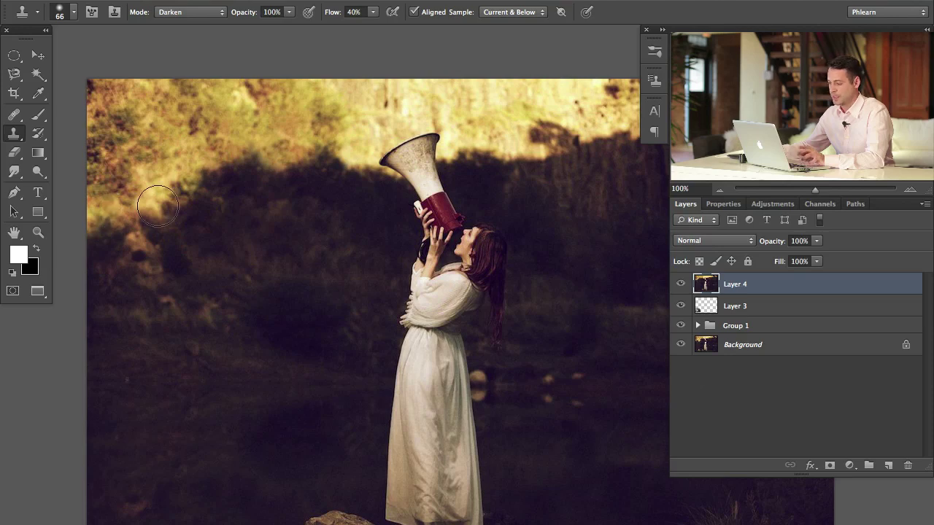
Step: Toggle the merged layer's visibility to compare the hillside before and after the Darken-mode cloning
click(679, 286)
click(678, 286)
click(678, 288)
click(679, 286)
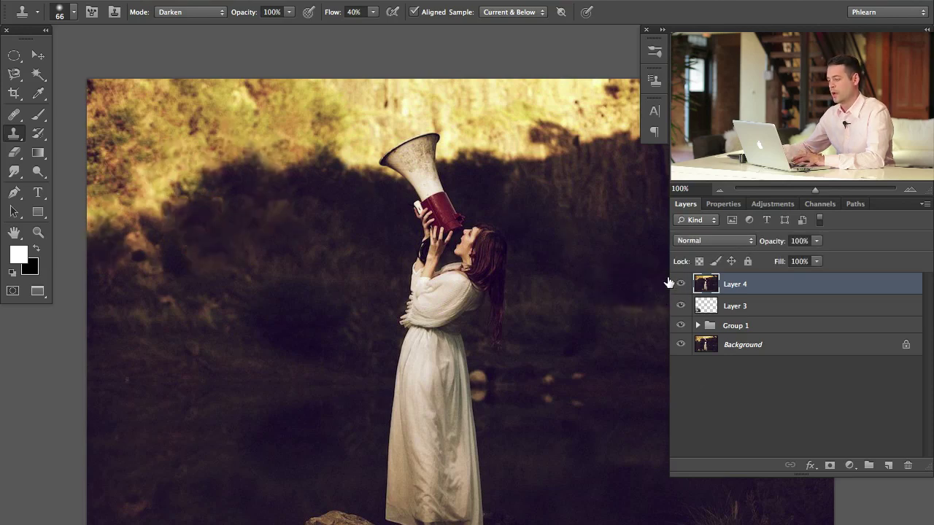
Step: Set the Clone Stamp to Lighten mode and try cloning the sampled rock onto the dark water and the shaded hillside
drag(520, 286, 392, 270)
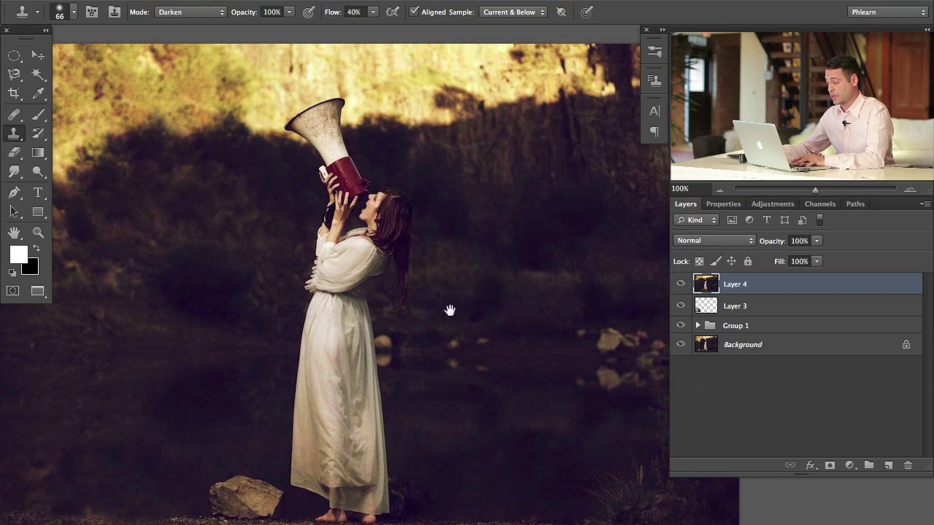
drag(448, 309, 478, 322)
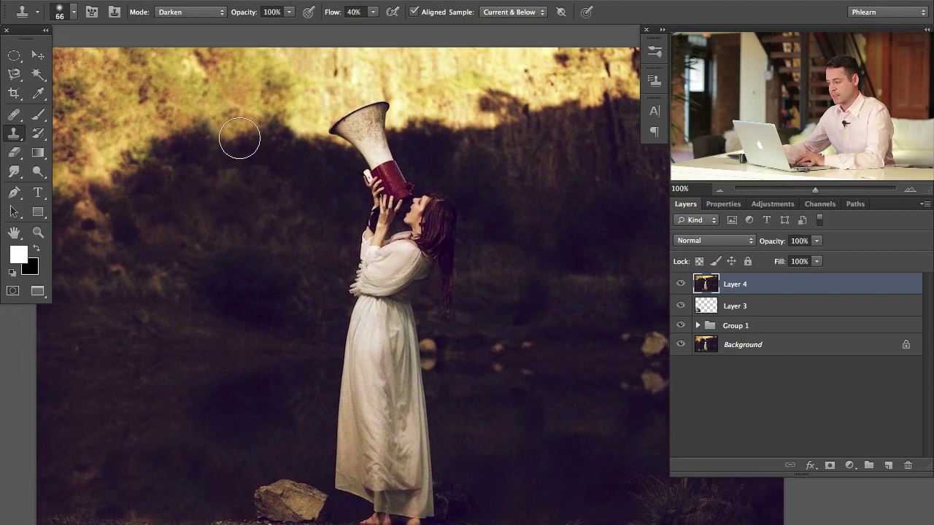
click(191, 12)
click(187, 66)
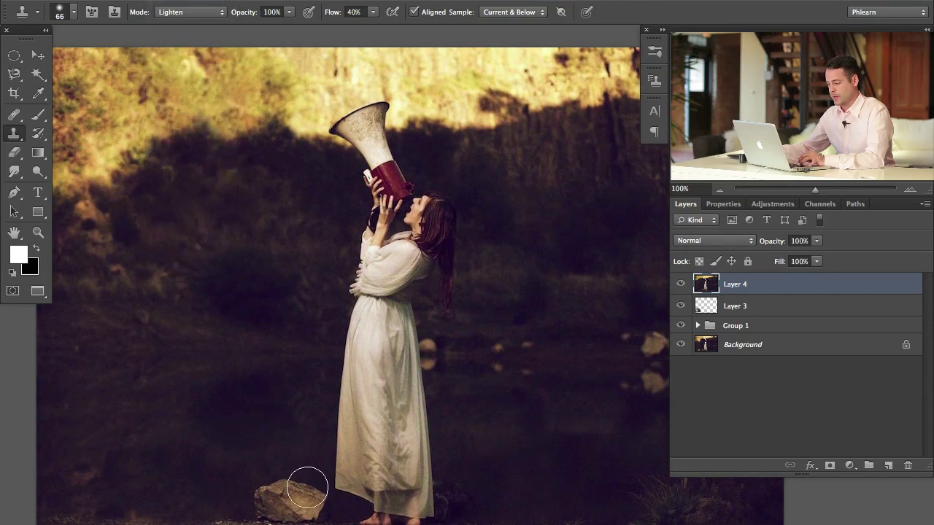
mouse_move(152, 496)
mouse_down()
mouse_move(180, 503)
mouse_move(182, 481)
mouse_move(152, 501)
mouse_move(129, 479)
mouse_move(125, 494)
mouse_up()
key(ctrl+z)
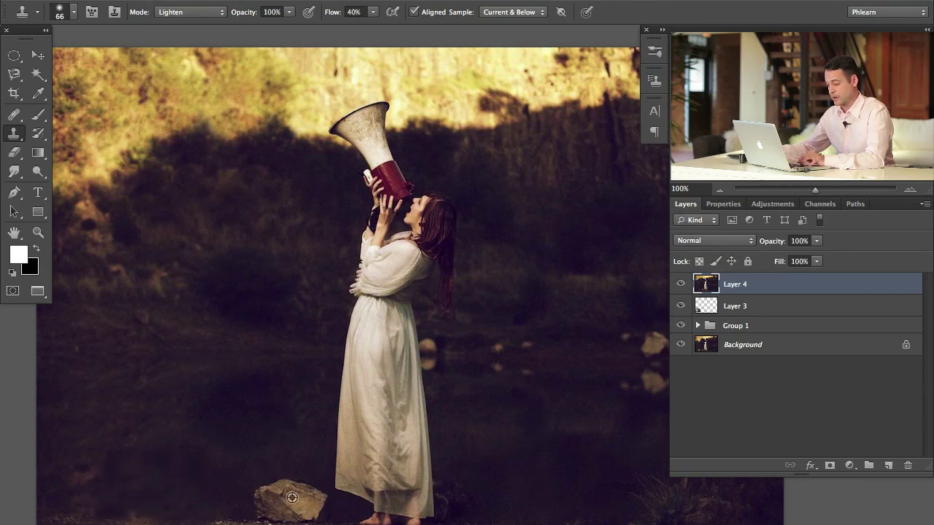
mouse_move(99, 175)
mouse_down()
mouse_move(95, 214)
mouse_move(111, 220)
mouse_move(136, 201)
mouse_move(146, 161)
mouse_move(155, 172)
mouse_move(139, 201)
mouse_move(111, 203)
mouse_move(102, 179)
mouse_move(136, 187)
mouse_up()
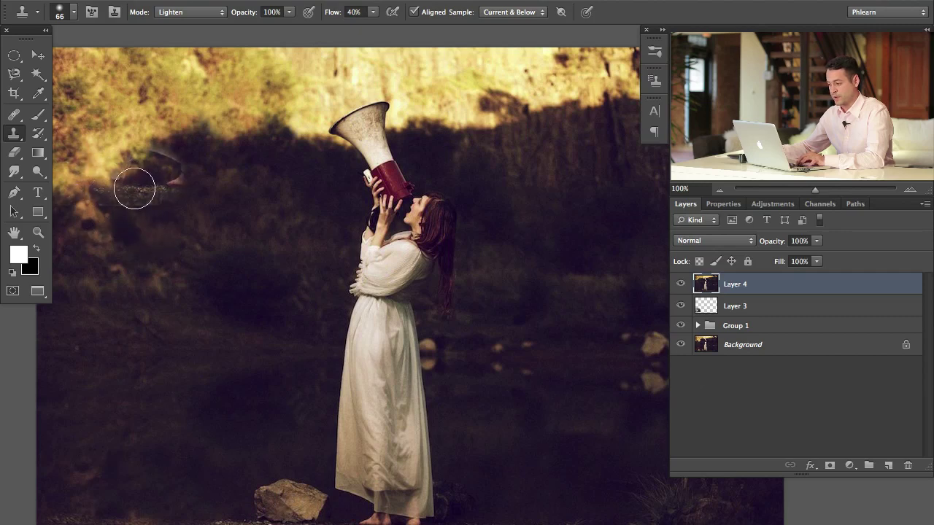
key(ctrl+z)
alt+click(278, 498)
mouse_move(96, 215)
mouse_down()
mouse_move(77, 230)
mouse_move(111, 209)
mouse_move(96, 198)
mouse_move(113, 240)
mouse_move(125, 229)
mouse_move(83, 223)
mouse_up()
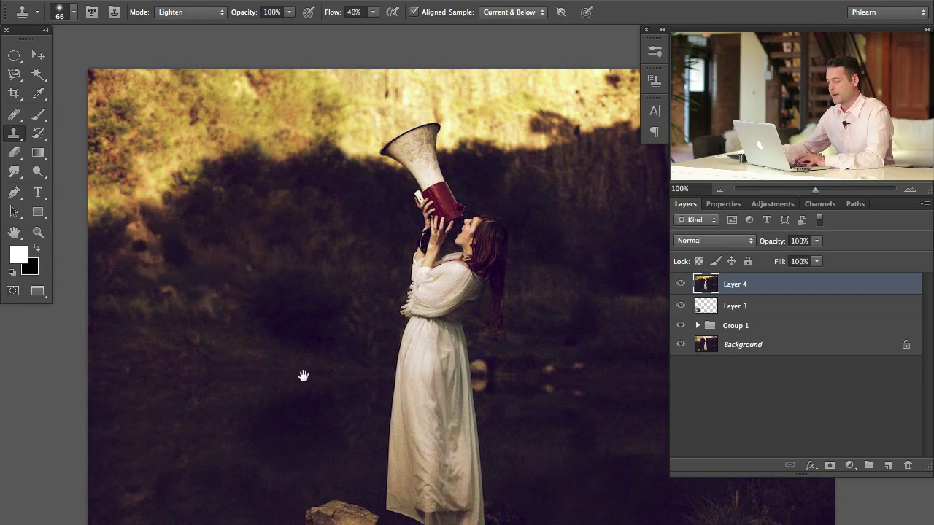
Step: Show and hide the merged layer to check all the hillside cloning against the layers below
drag(303, 376, 276, 354)
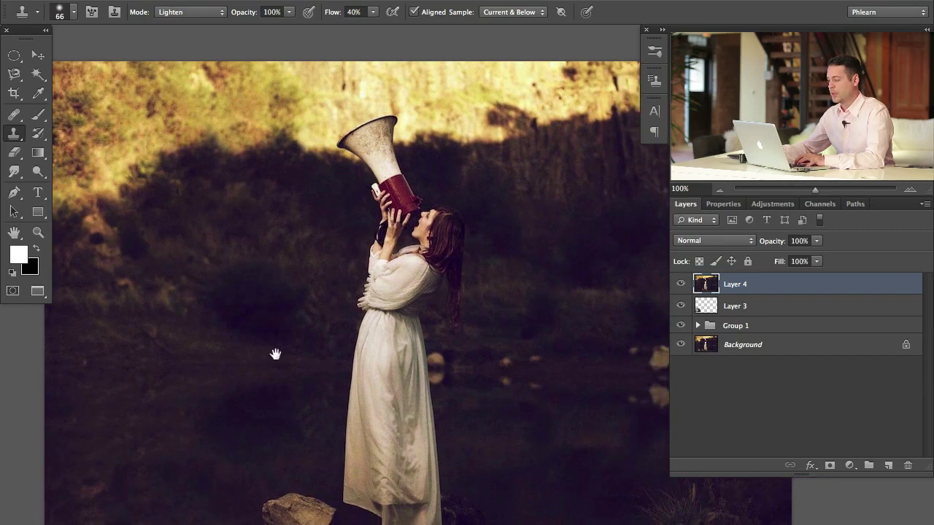
click(680, 285)
click(680, 285)
click(680, 286)
click(680, 285)
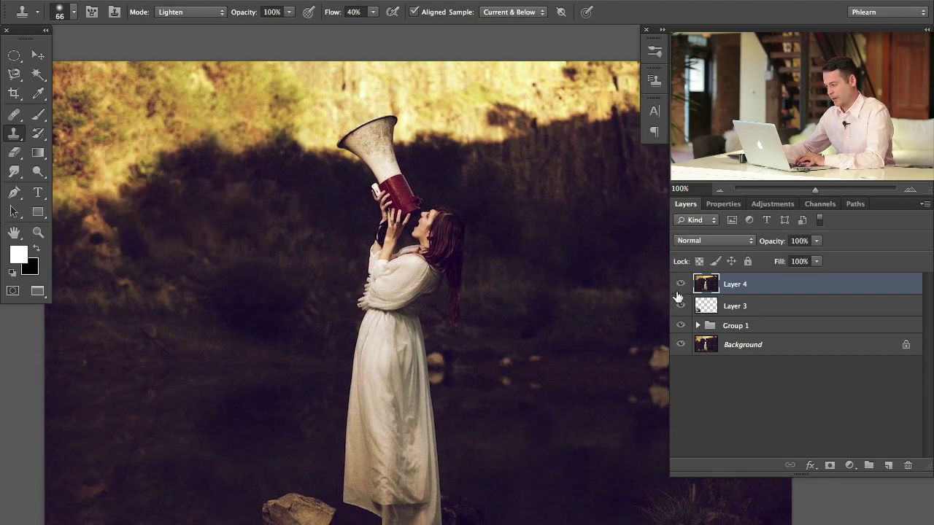
Step: Delete the merged layer and toggle the reflection cleanup layer's visibility to compare, leaving it visible
key(Delete)
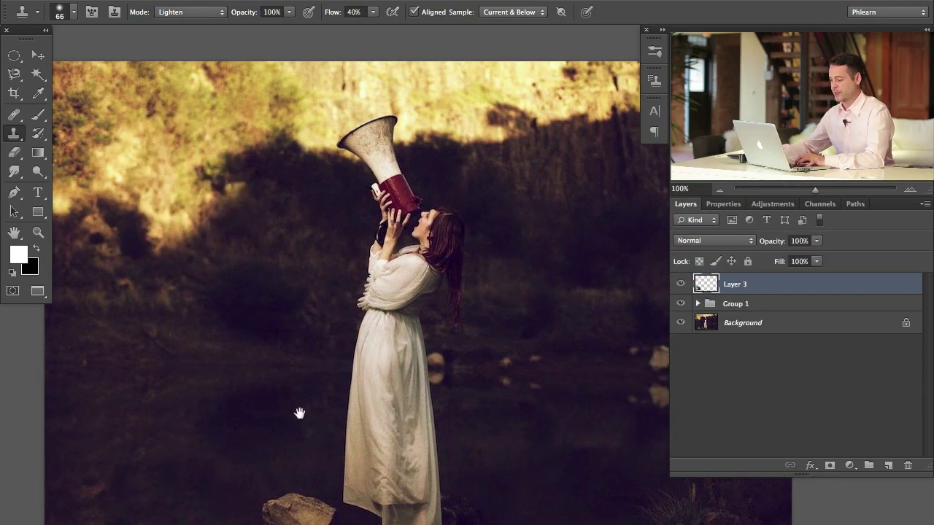
drag(299, 411, 302, 329)
click(680, 286)
click(680, 285)
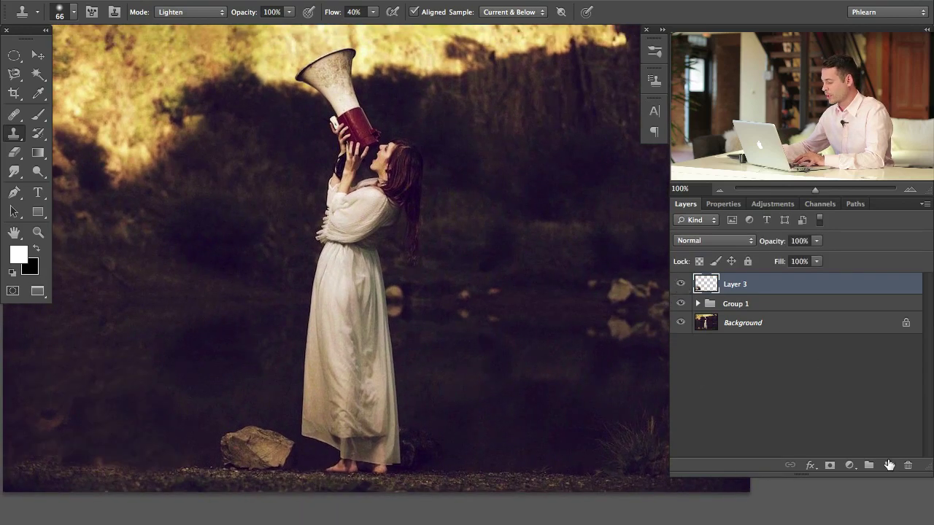
Step: Create a new layer on top and clone the woman's dress and feet onto the water beside her in Normal mode
click(889, 465)
click(186, 11)
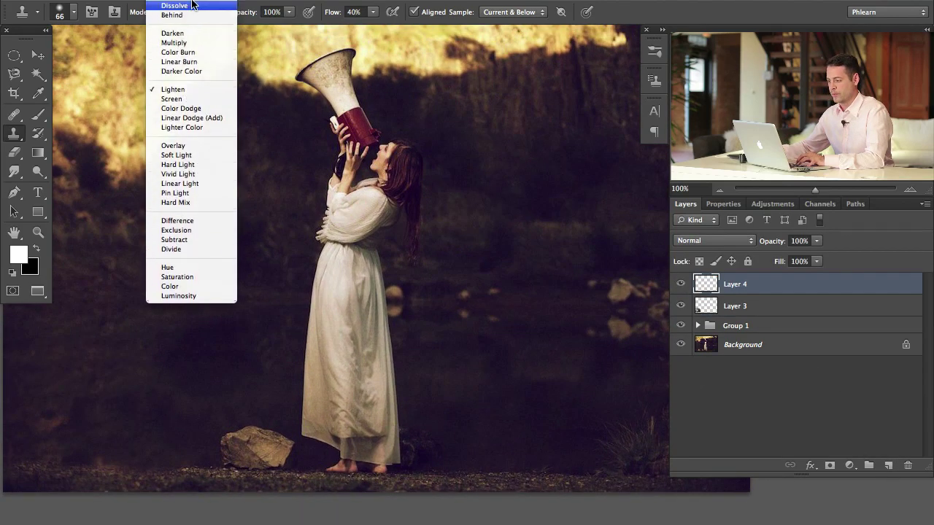
click(192, 6)
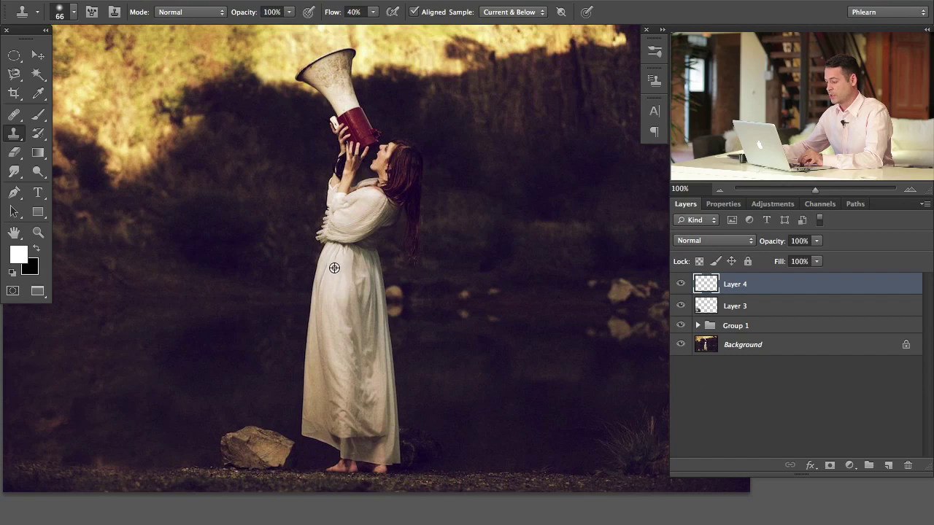
mouse_move(473, 270)
mouse_down()
mouse_move(480, 248)
mouse_move(520, 263)
mouse_move(517, 326)
mouse_move(505, 284)
mouse_move(488, 362)
mouse_move(475, 364)
mouse_move(469, 302)
mouse_move(461, 440)
mouse_move(508, 450)
mouse_move(472, 466)
mouse_move(529, 465)
mouse_move(536, 477)
mouse_move(540, 358)
mouse_move(517, 390)
mouse_move(507, 459)
mouse_move(488, 323)
mouse_move(508, 243)
mouse_move(516, 308)
mouse_move(573, 265)
mouse_up()
key(super+minus)
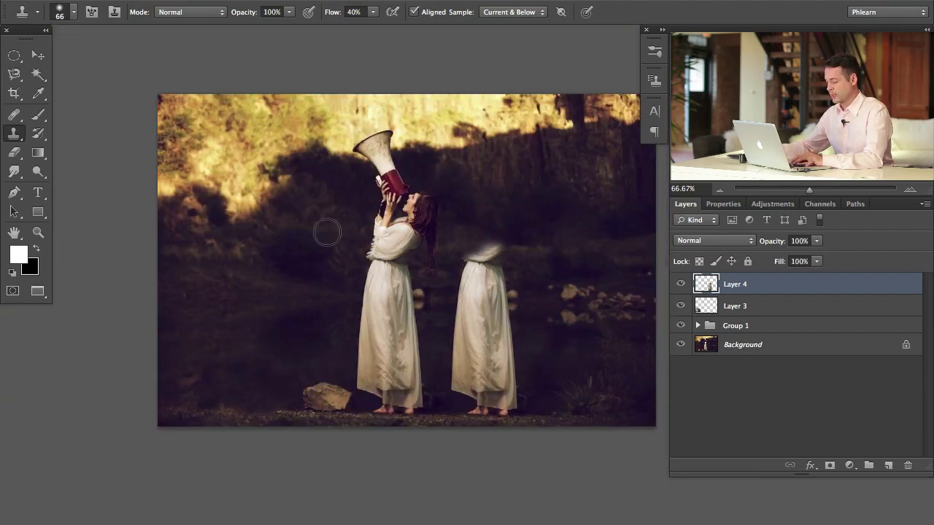
Step: Move the cloned dress over the woman's original dress, offset slightly behind her with its feet on the shore
key(v)
mouse_move(501, 316)
mouse_down()
mouse_move(431, 317)
mouse_move(394, 243)
mouse_up()
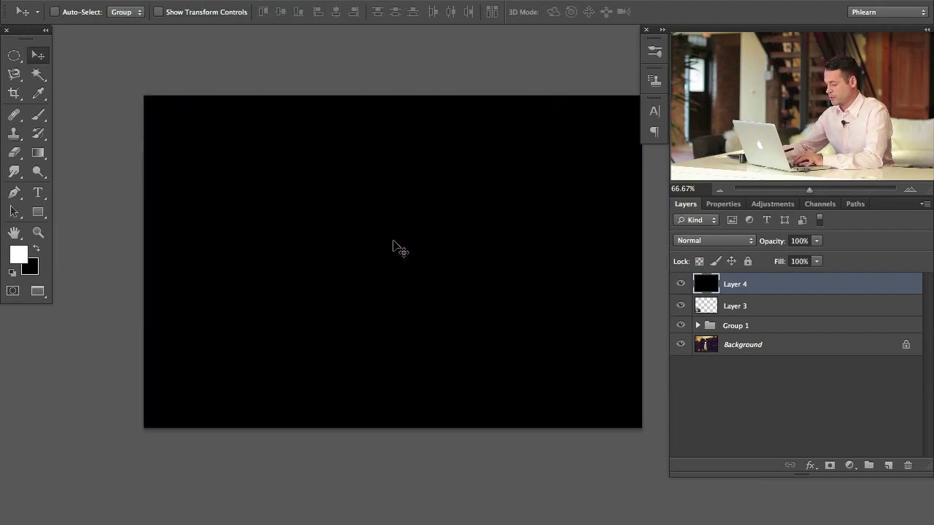
key(super+plus)
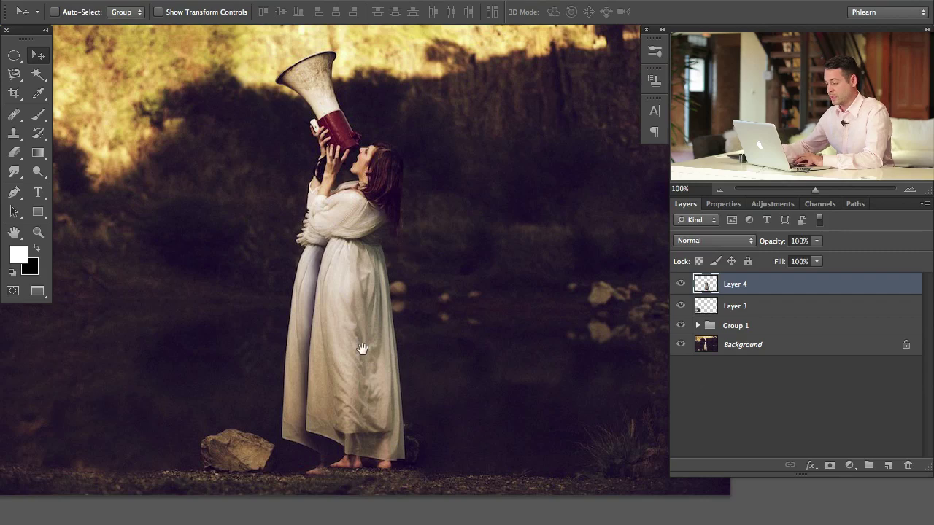
scroll(378, 304, down, 2)
drag(401, 324, 414, 338)
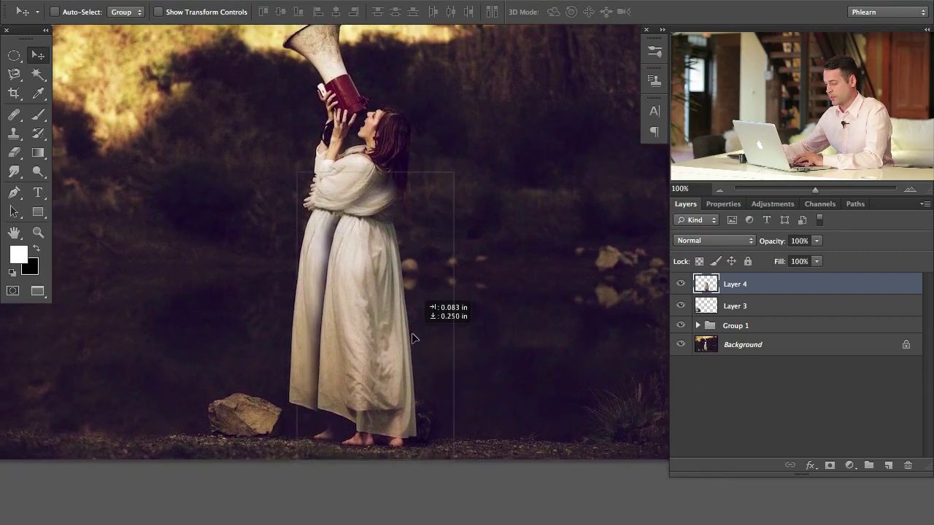
Step: Warp the cloned dress so its waist fits the woman's waist and its hem flares out behind her, and apply the transform
key(super+t)
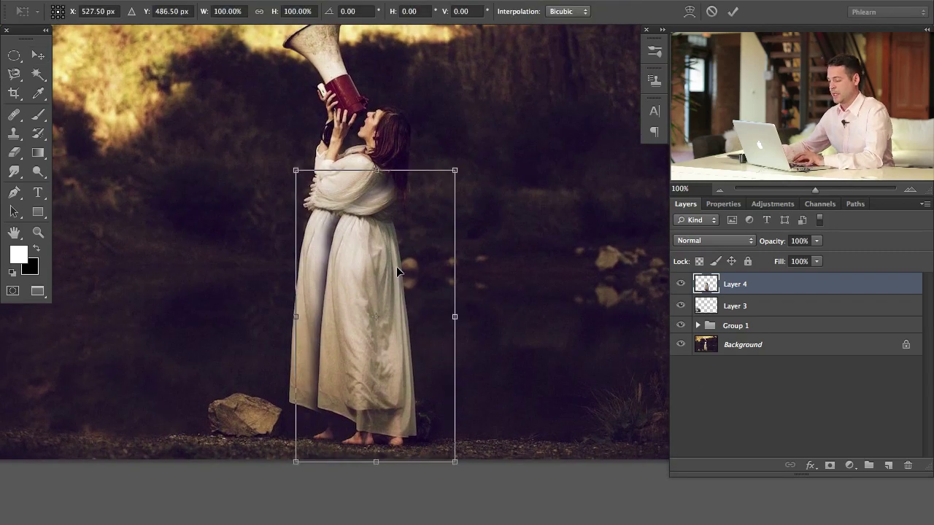
right_click(381, 250)
click(467, 344)
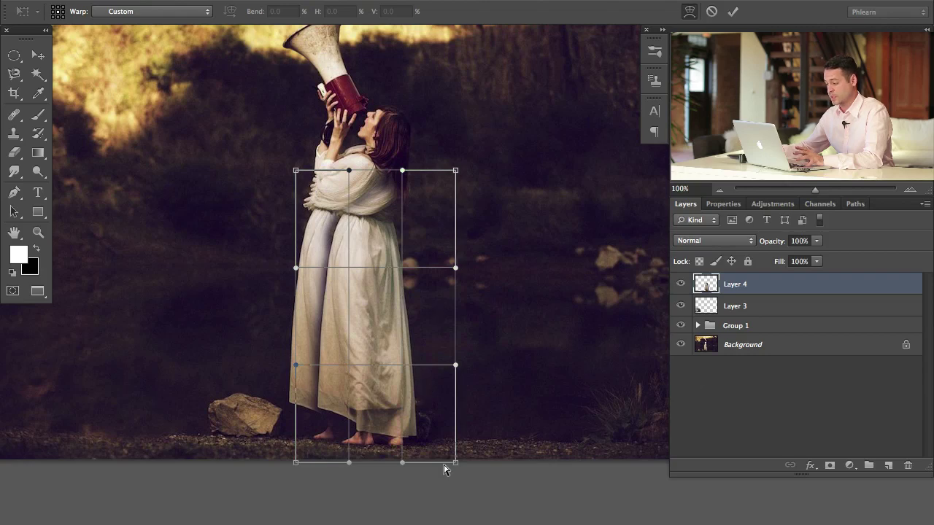
drag(371, 315, 396, 315)
drag(354, 243, 256, 264)
drag(427, 432, 396, 219)
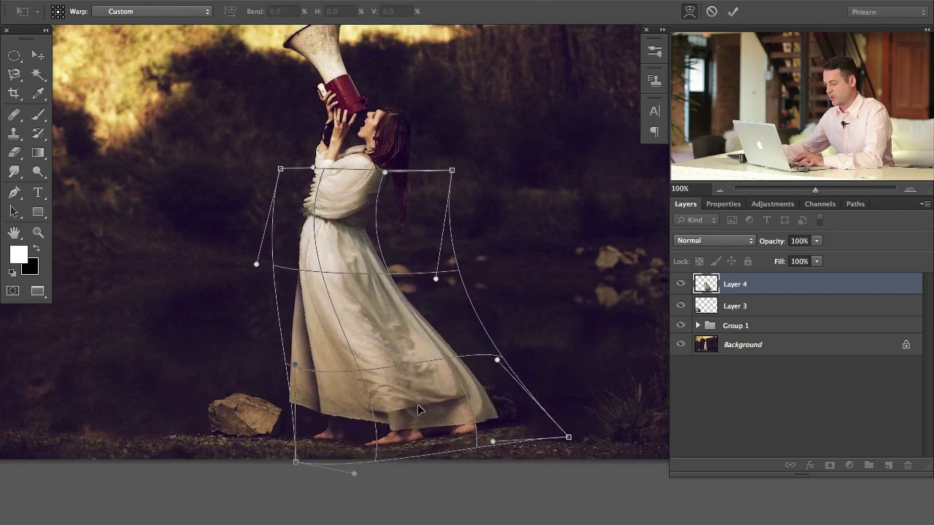
drag(417, 404, 488, 403)
drag(454, 324, 329, 250)
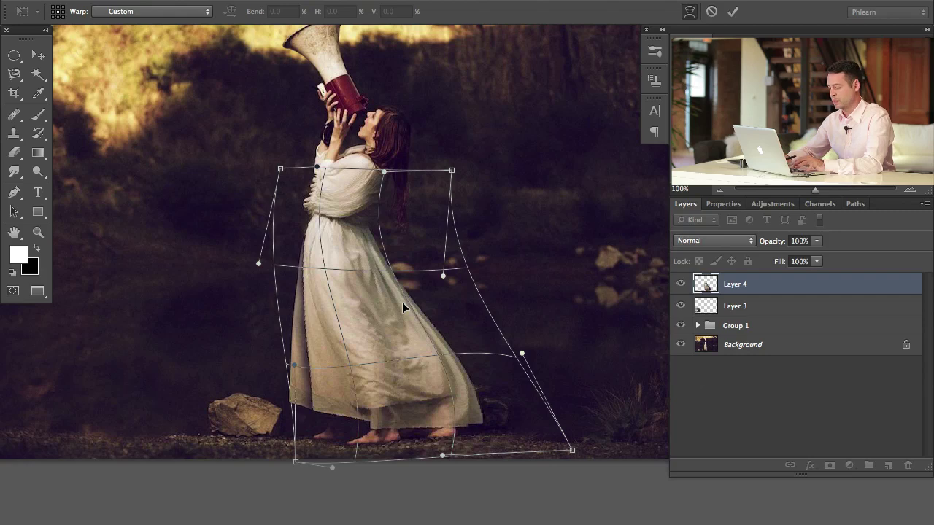
drag(486, 397, 462, 385)
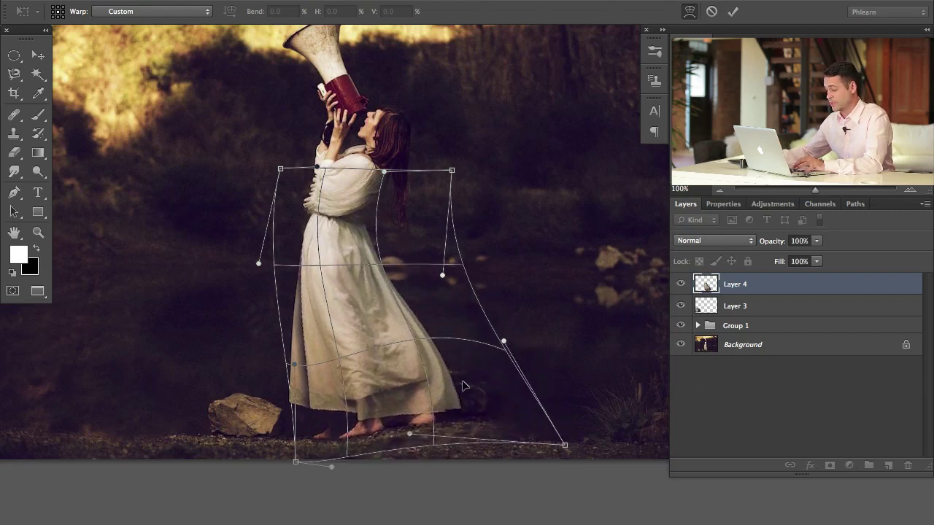
key(Return)
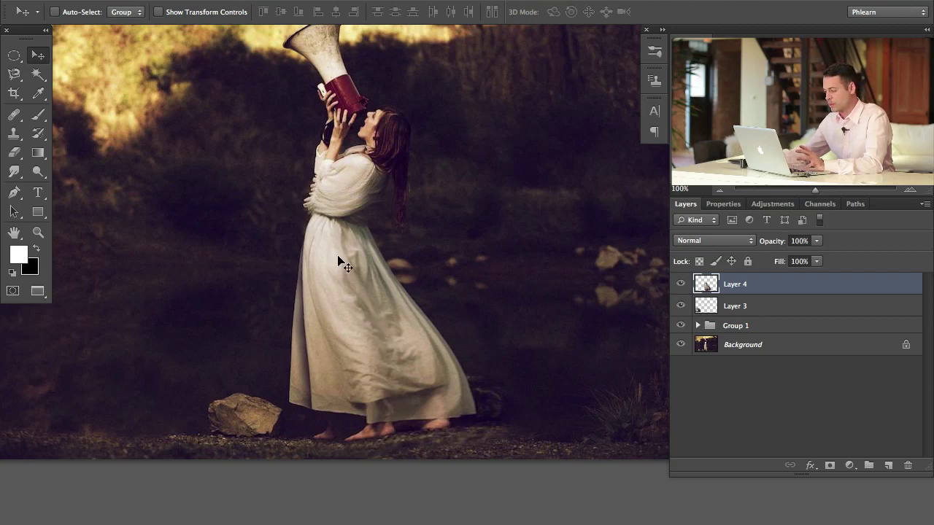
Step: Shift the warped dress slightly backward from the original dress and set its layer's blend mode to Lighten
drag(359, 345, 359, 348)
drag(148, 81, 228, 112)
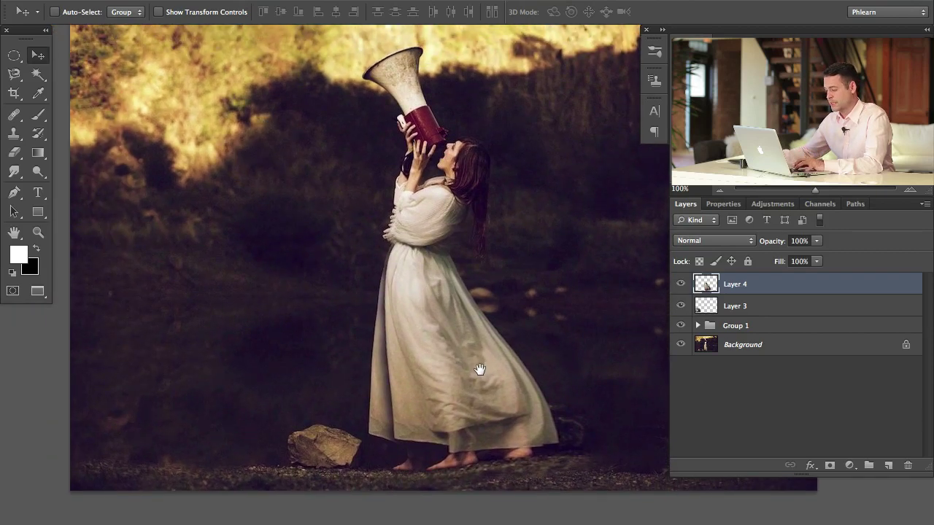
drag(479, 370, 408, 353)
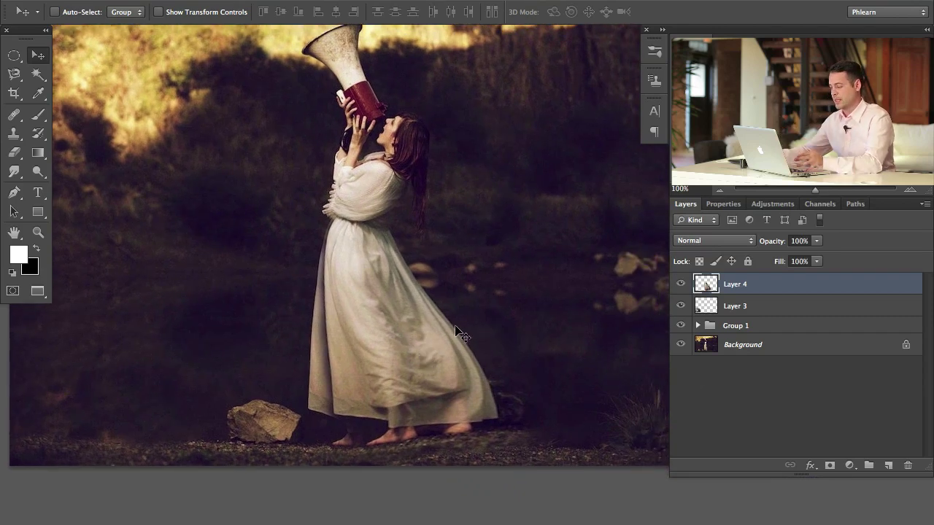
drag(387, 334, 487, 331)
mouse_move(421, 345)
mouse_down()
mouse_move(456, 345)
mouse_move(391, 354)
mouse_move(417, 351)
mouse_up()
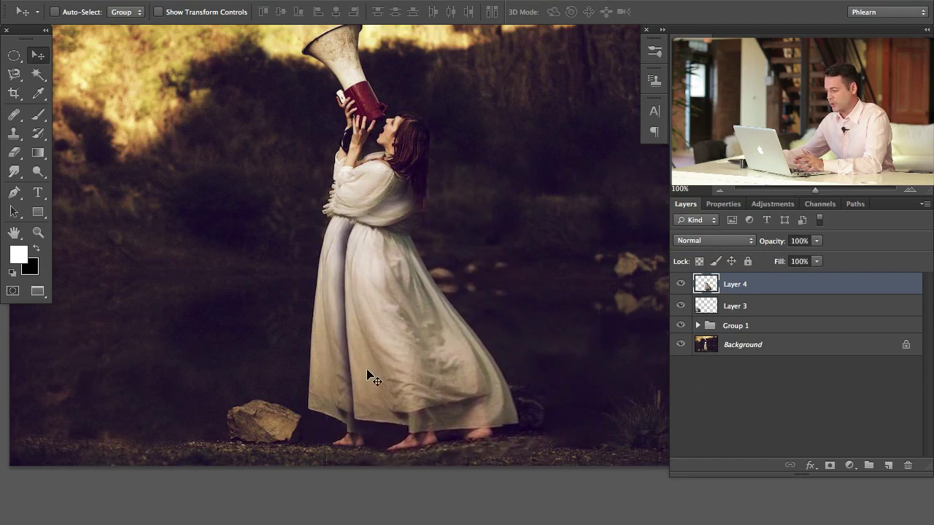
click(699, 243)
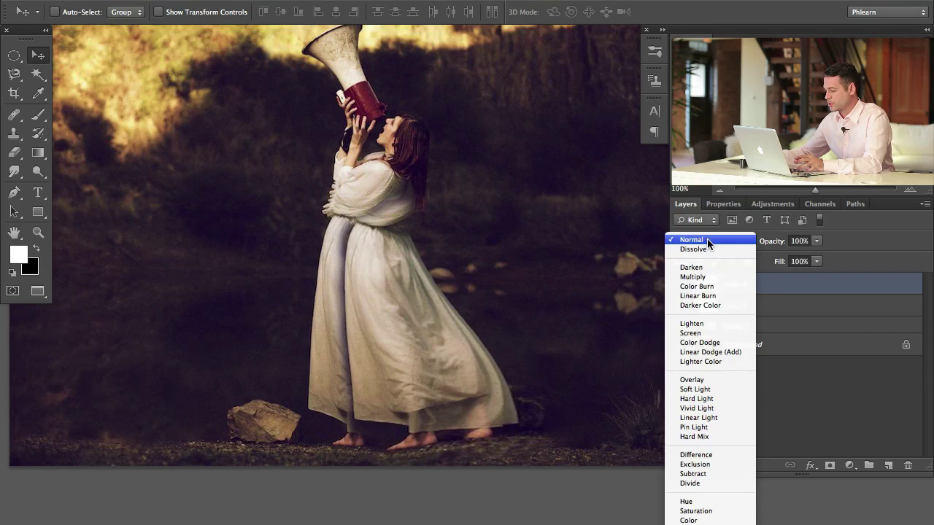
click(706, 323)
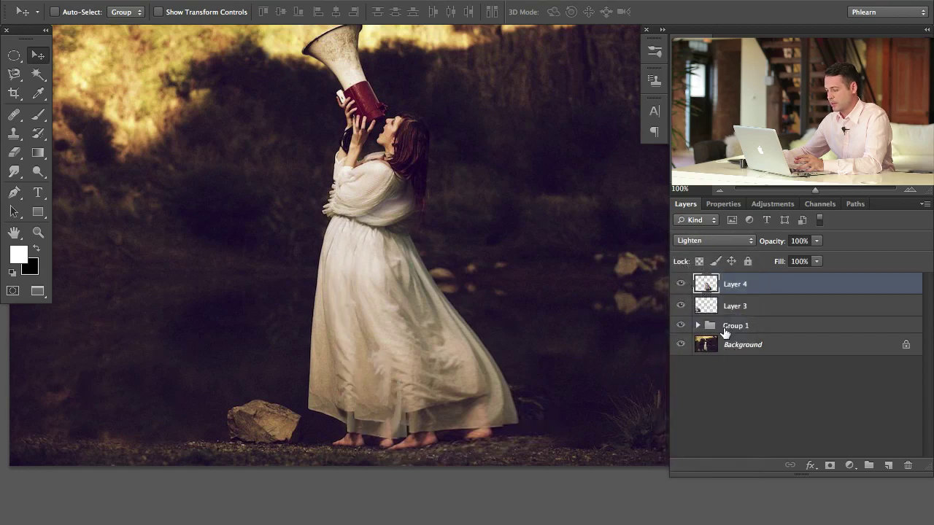
Step: Shift the cloned dress closer to the woman and add a layer mask that hides the duplicate feet below its hem
mouse_move(446, 368)
mouse_down()
mouse_move(429, 366)
mouse_move(439, 363)
mouse_move(464, 393)
mouse_move(454, 376)
mouse_up()
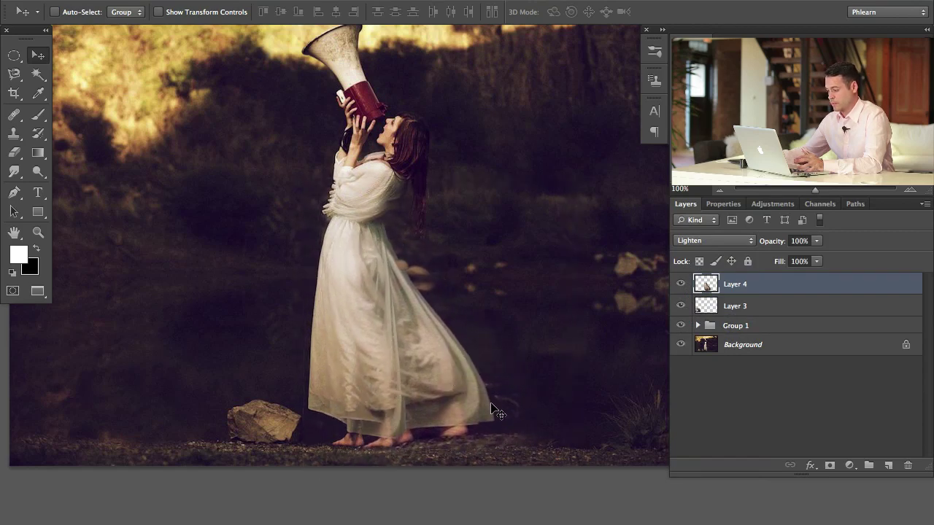
click(831, 469)
key(x)
key(b)
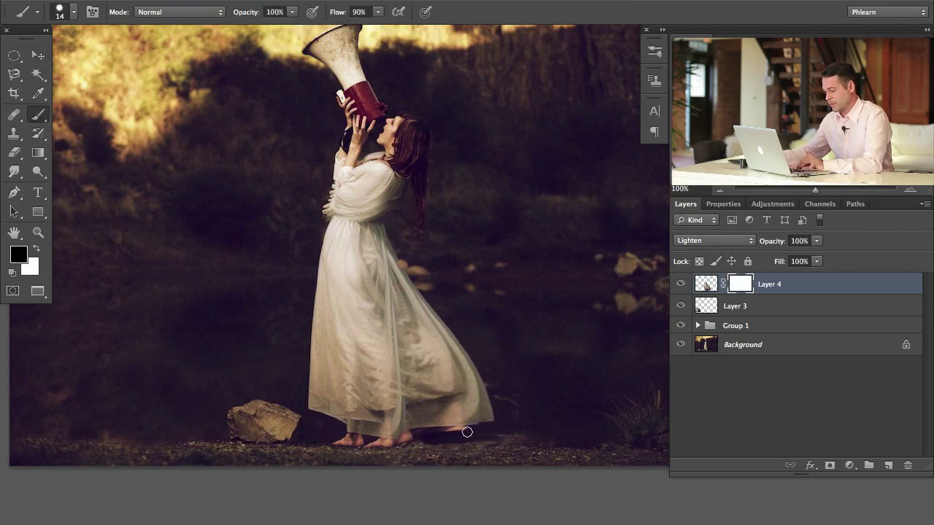
mouse_move(493, 438)
mouse_down()
mouse_move(417, 457)
mouse_move(420, 471)
mouse_move(451, 443)
mouse_move(398, 438)
mouse_up()
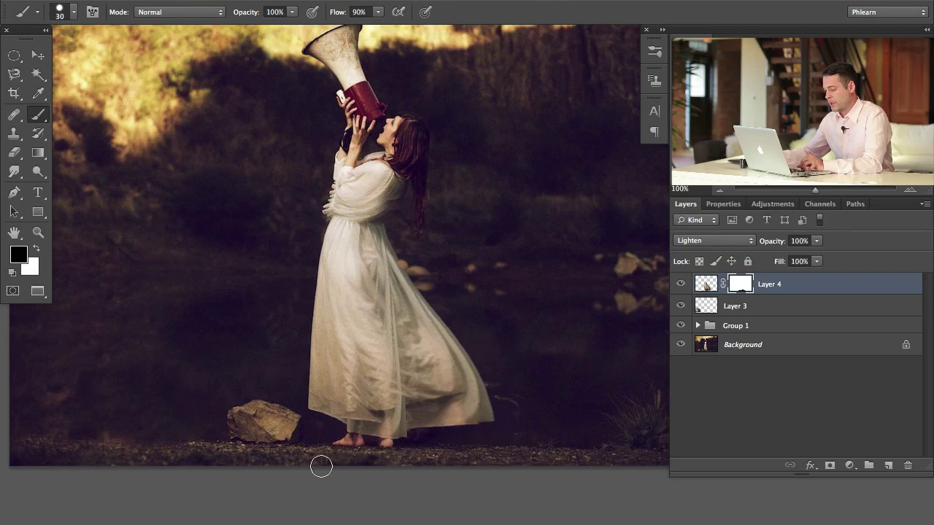
Step: Compare the photo with and without the masked cloned dress layer
click(681, 284)
click(681, 284)
click(681, 283)
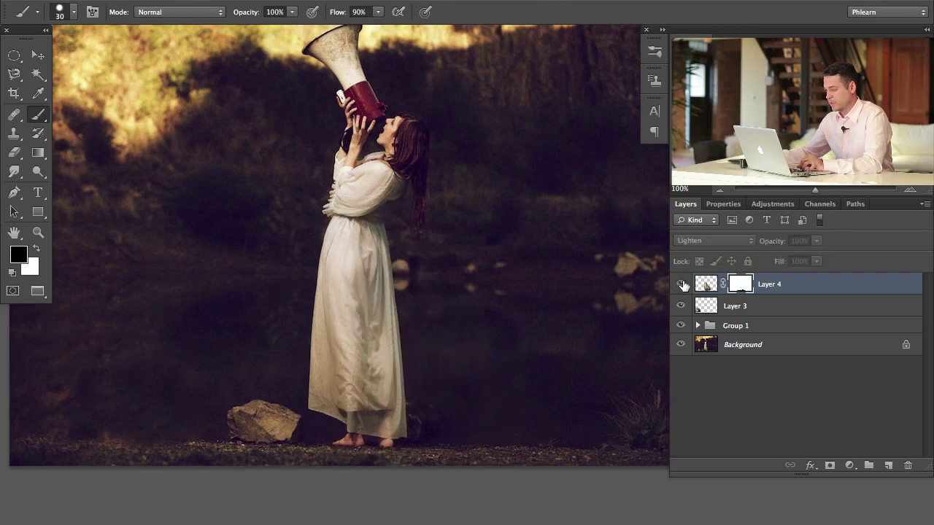
click(681, 284)
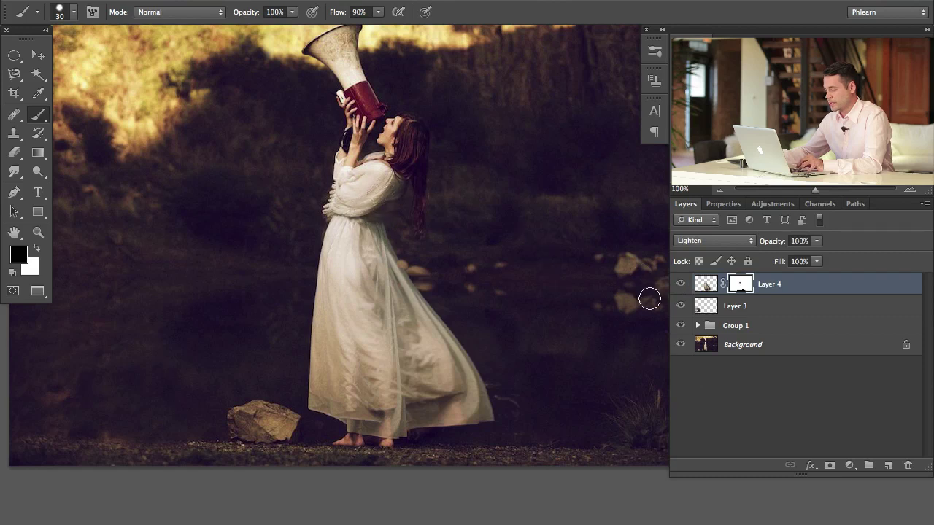
click(680, 284)
click(681, 284)
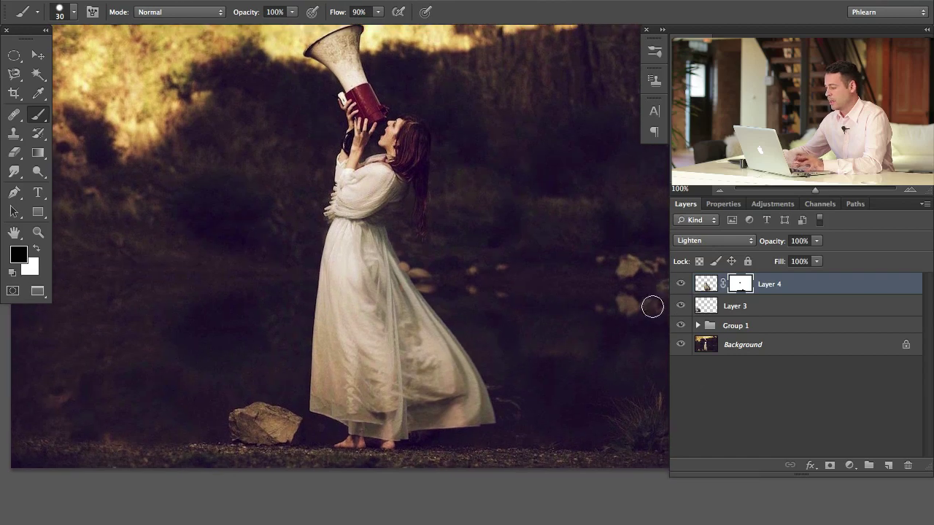
click(681, 284)
click(680, 284)
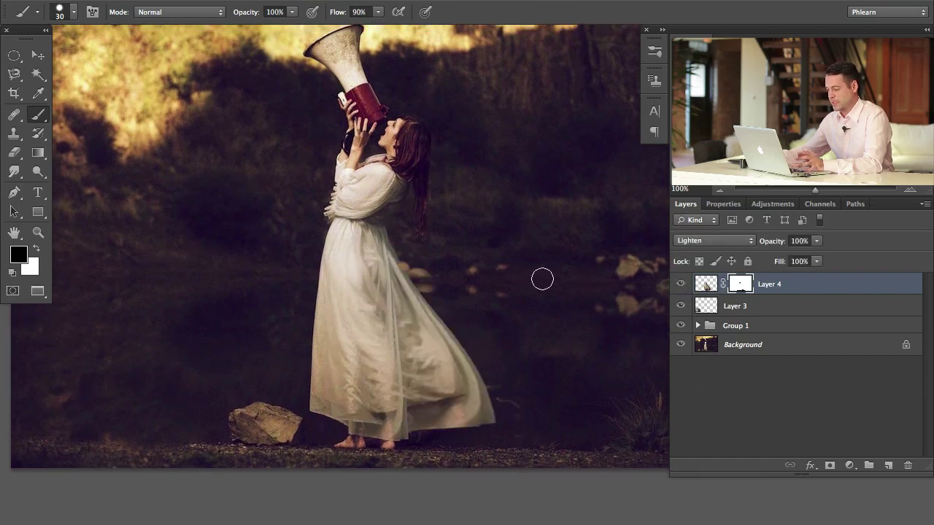
key(x)
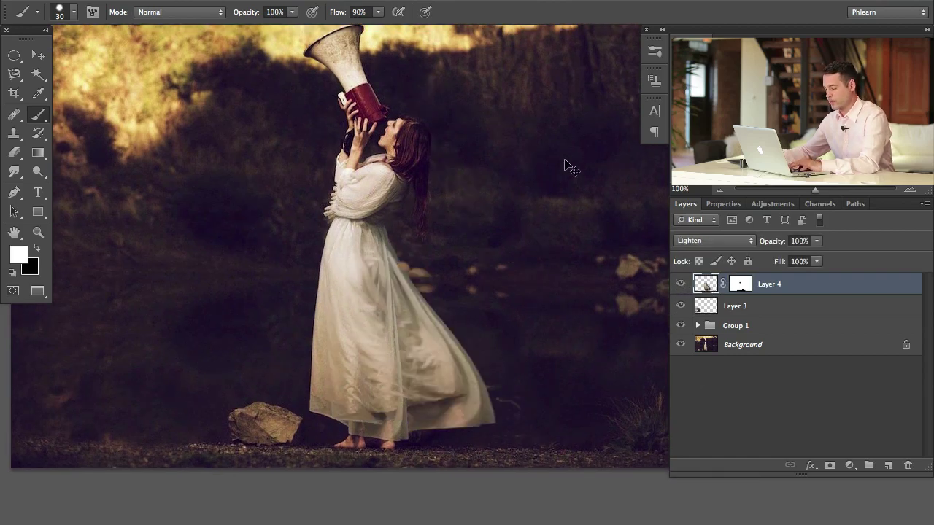
key(ctrl+t)
right_click(379, 283)
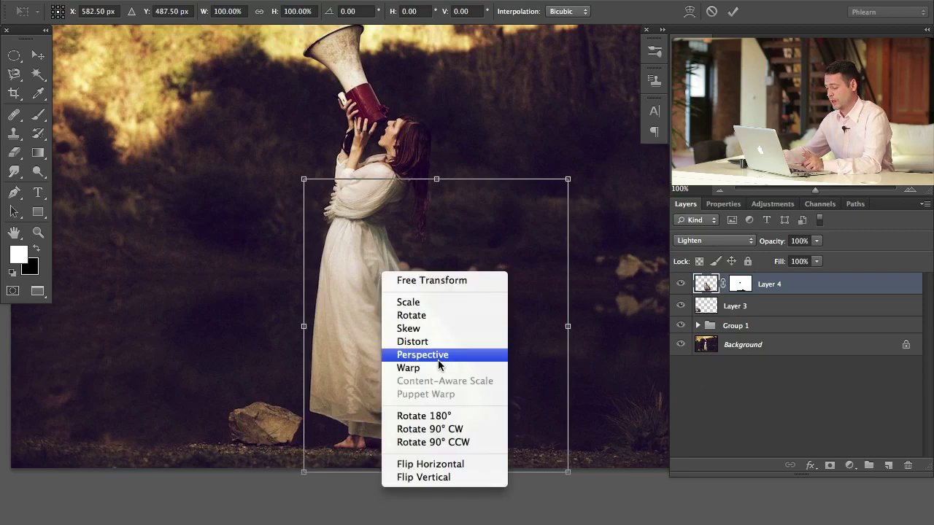
click(407, 367)
drag(448, 433, 381, 258)
drag(541, 451, 578, 439)
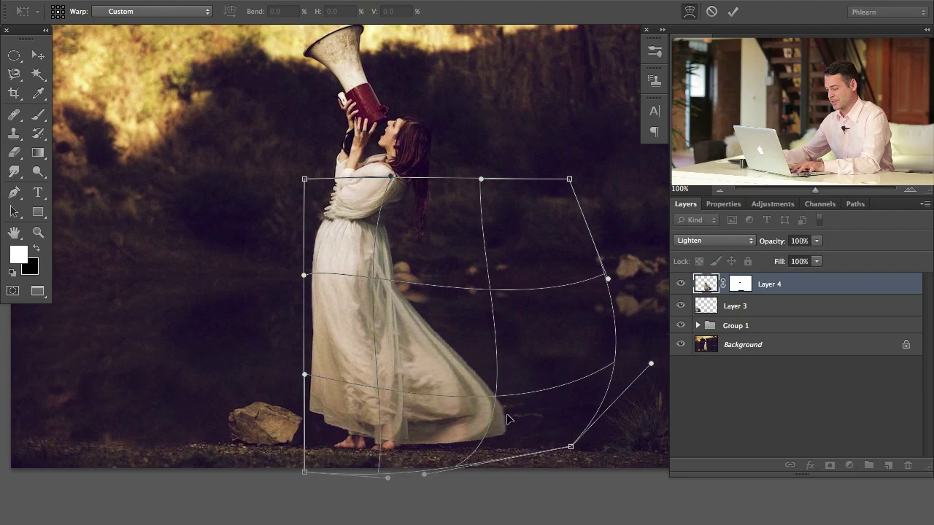
key(Escape)
Step: Warp the cloned dress so its back edge curves inward and its hem tapers behind the woman, apply it, and compare before and after
key(ctrl+t)
right_click(420, 320)
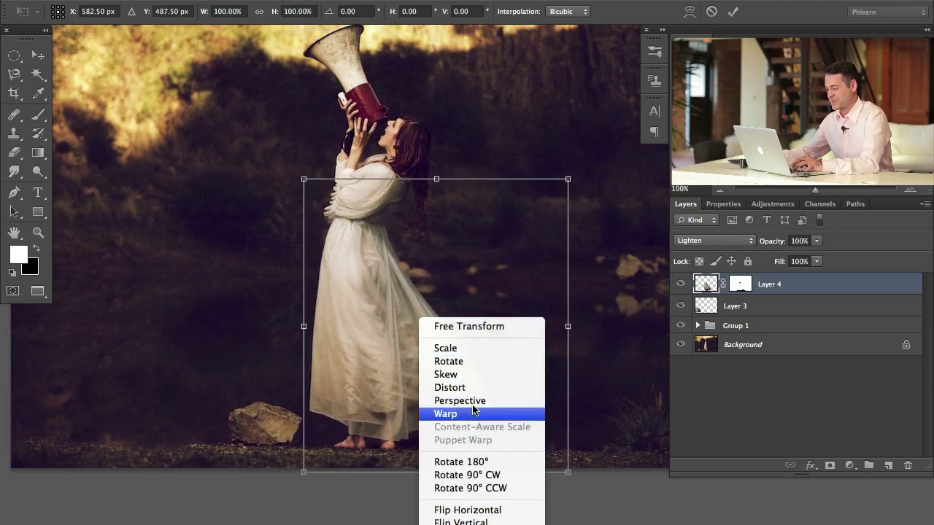
click(475, 413)
drag(428, 370, 519, 395)
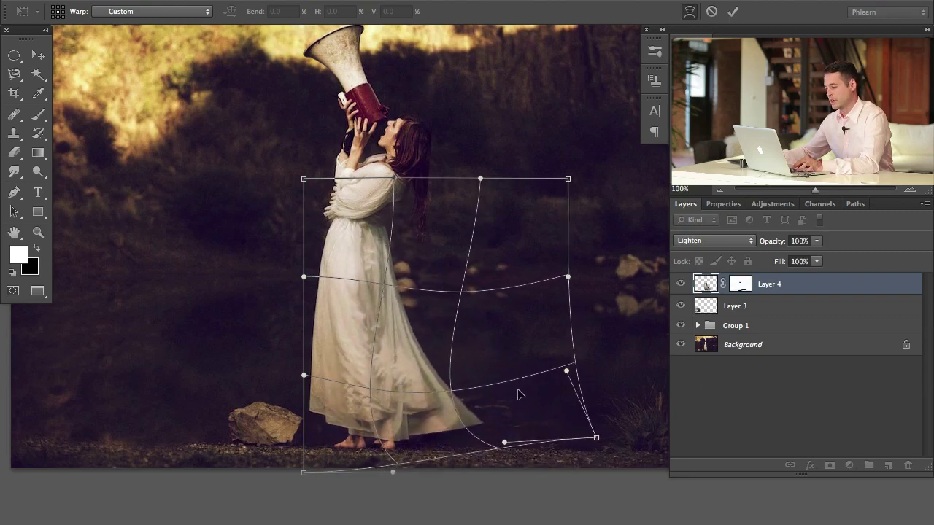
mouse_move(304, 180)
mouse_down()
mouse_move(315, 181)
mouse_move(306, 186)
mouse_up()
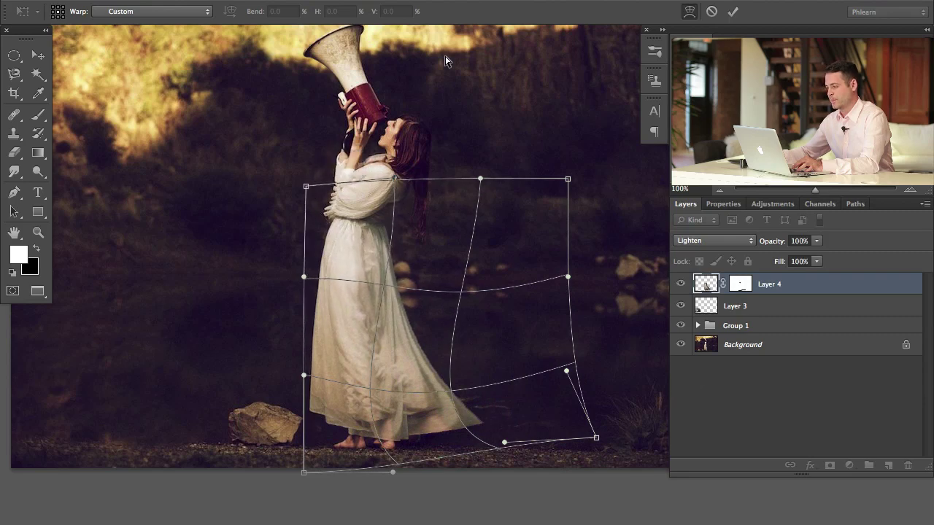
click(730, 12)
click(684, 284)
click(684, 284)
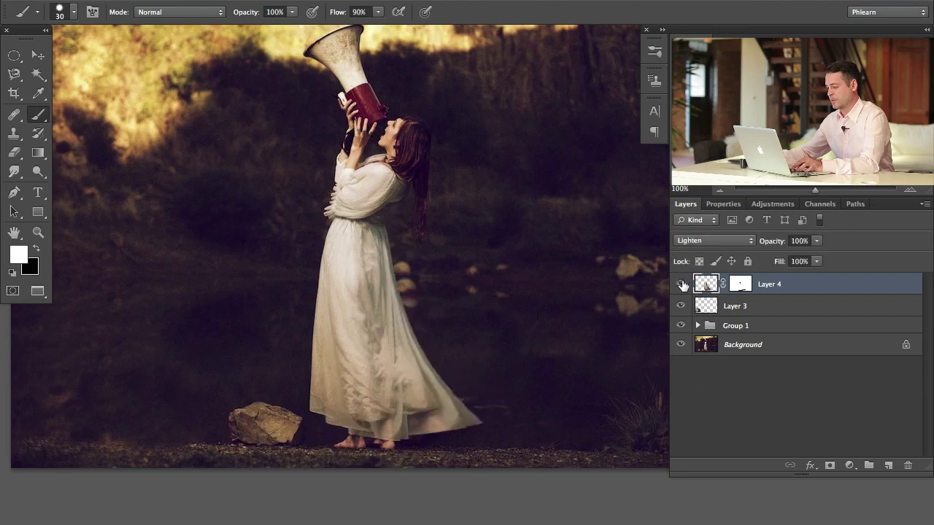
click(684, 284)
click(683, 284)
Step: Warp the cloned dress again, drawing its trailing hem in toward the woman and down to the ground, and apply the transform
key(super+t)
right_click(414, 338)
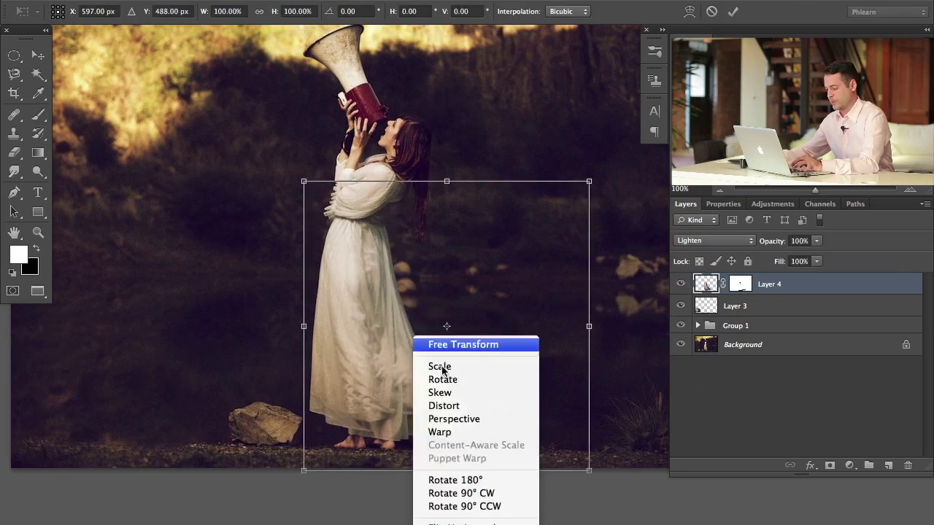
click(460, 433)
drag(420, 332, 498, 447)
drag(443, 350, 492, 376)
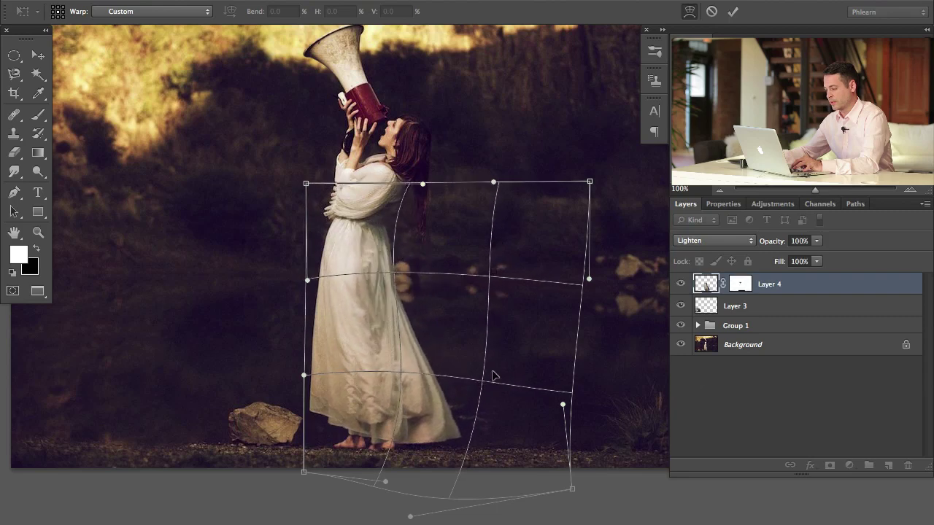
click(732, 12)
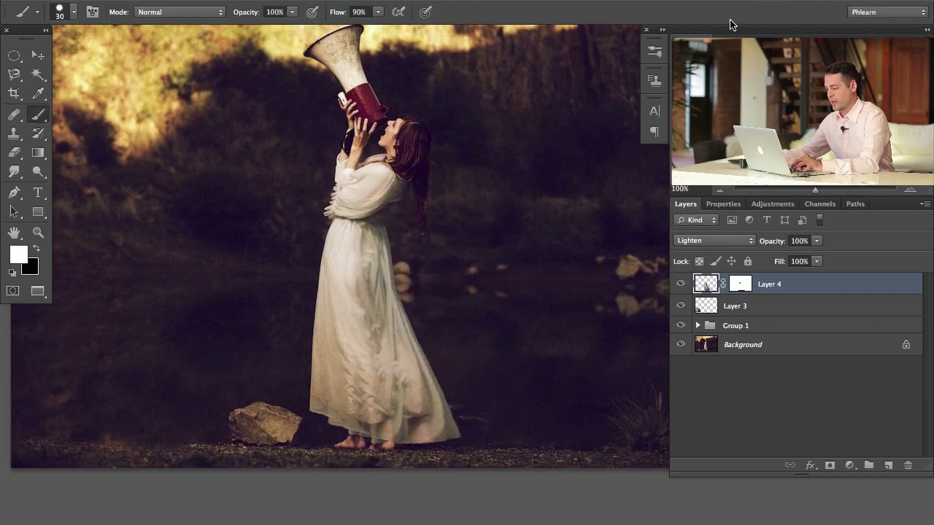
Step: Examine the reshaped dress by comparing the photo with and without the cloned dress layer
click(681, 285)
click(681, 284)
click(681, 285)
click(680, 284)
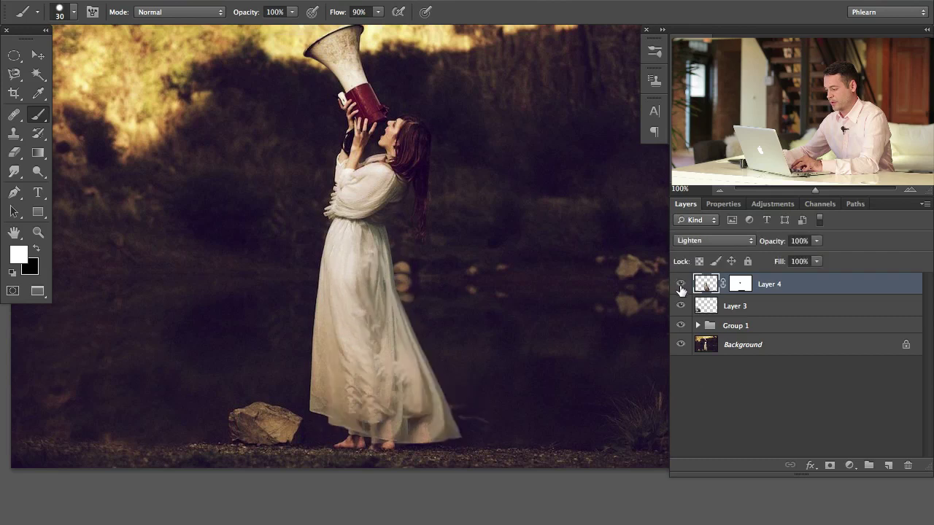
click(681, 285)
click(681, 284)
click(680, 285)
click(681, 285)
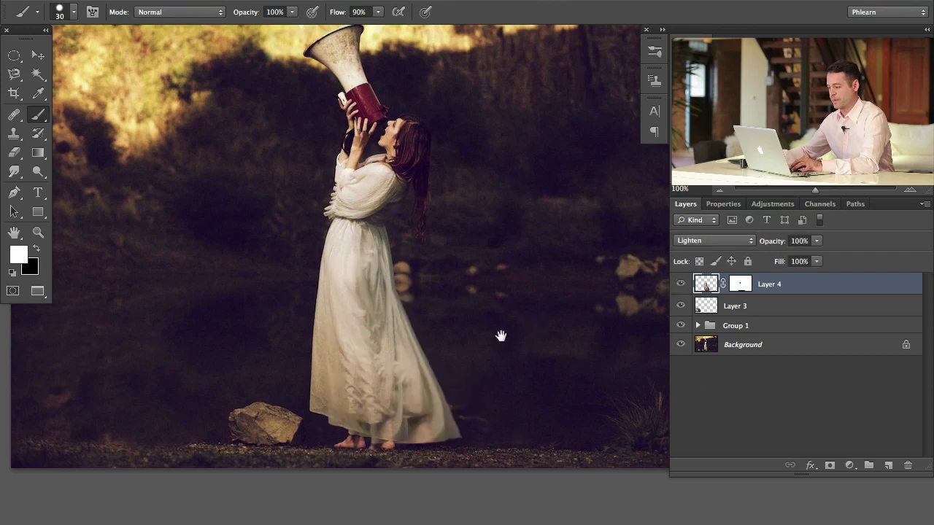
drag(500, 337, 518, 348)
click(681, 284)
click(681, 285)
Step: Paint black on the cloned dress layer's mask to clean up the edge behind the woman's upper skirt, and compare the result
drag(436, 284, 430, 295)
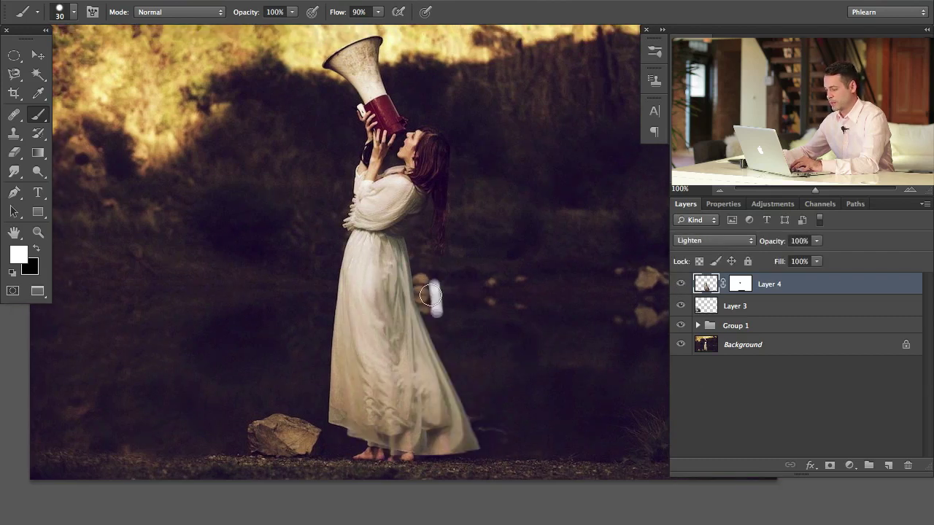
key(ctrl+z)
click(739, 286)
key(x)
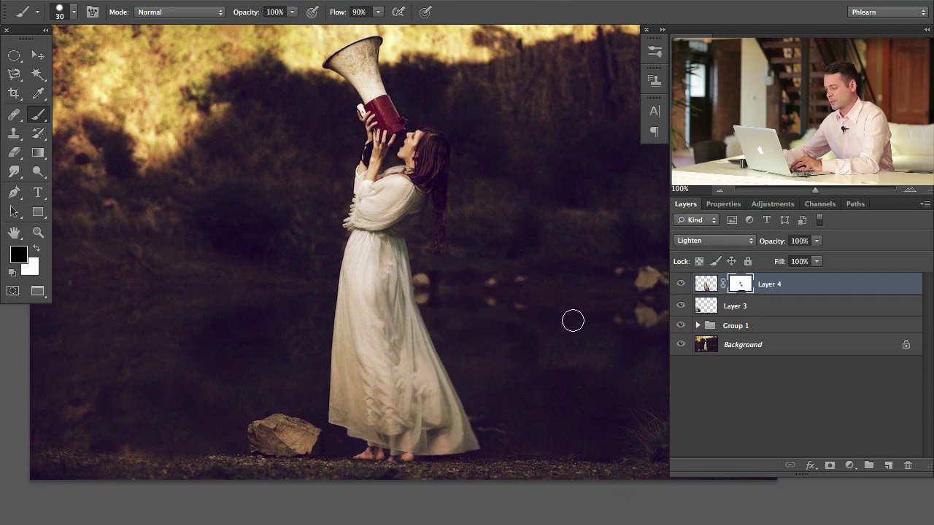
click(681, 284)
click(680, 284)
click(680, 284)
click(681, 284)
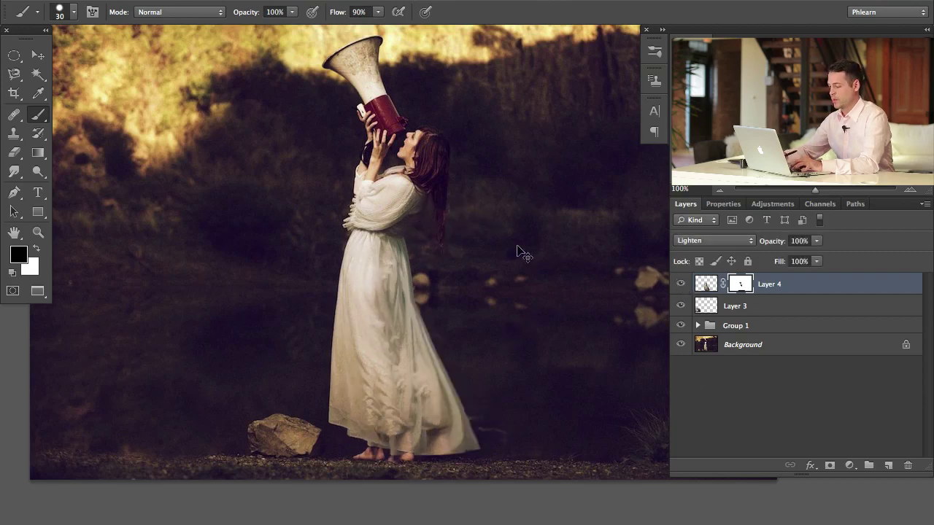
Step: Group Layer 3 and Layer 4 together
key(super+minus)
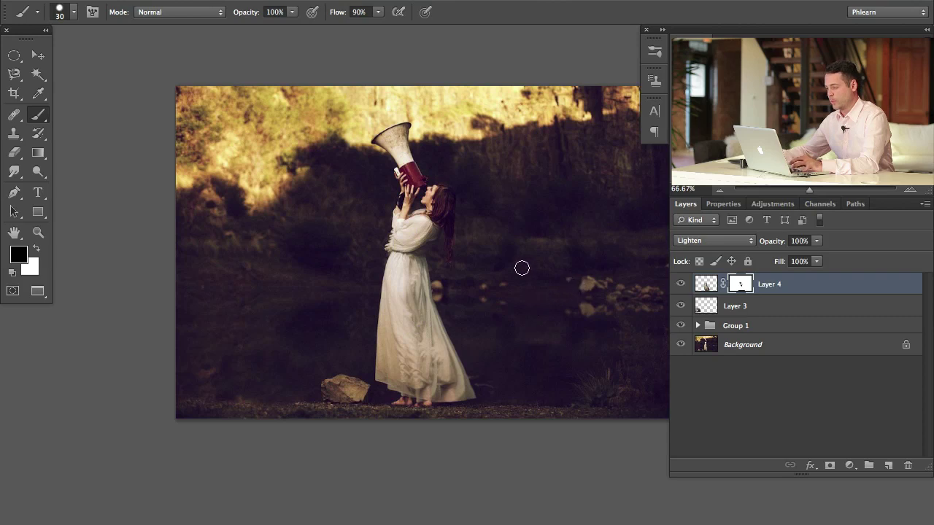
drag(530, 344, 514, 351)
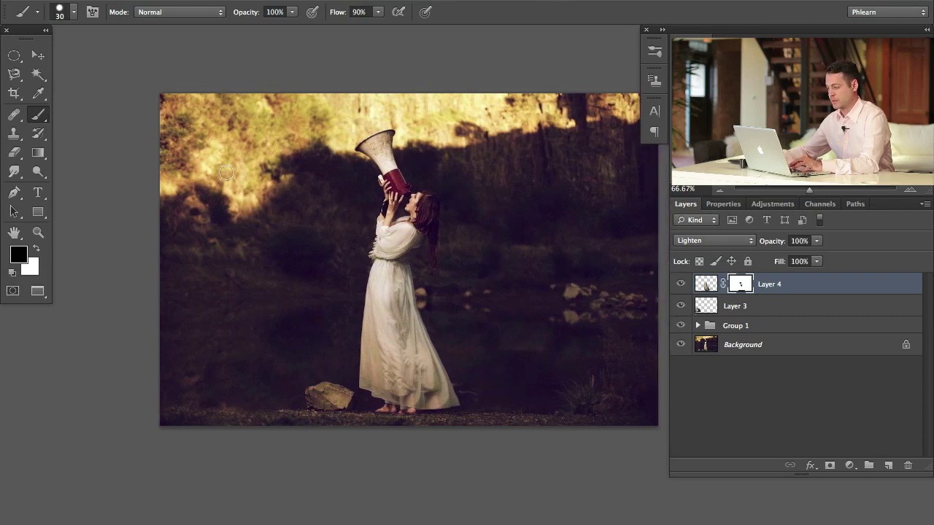
drag(428, 193, 404, 206)
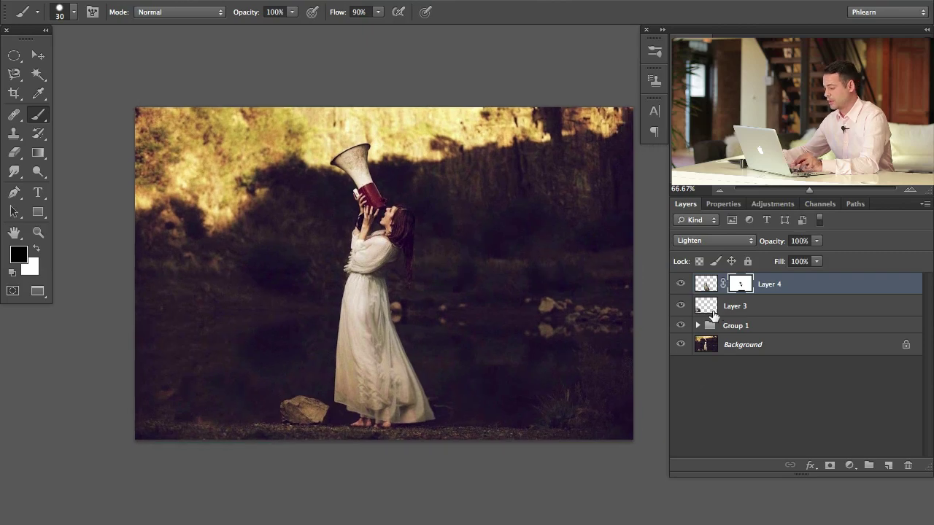
shift+click(783, 307)
key(x)
key(ctrl+g)
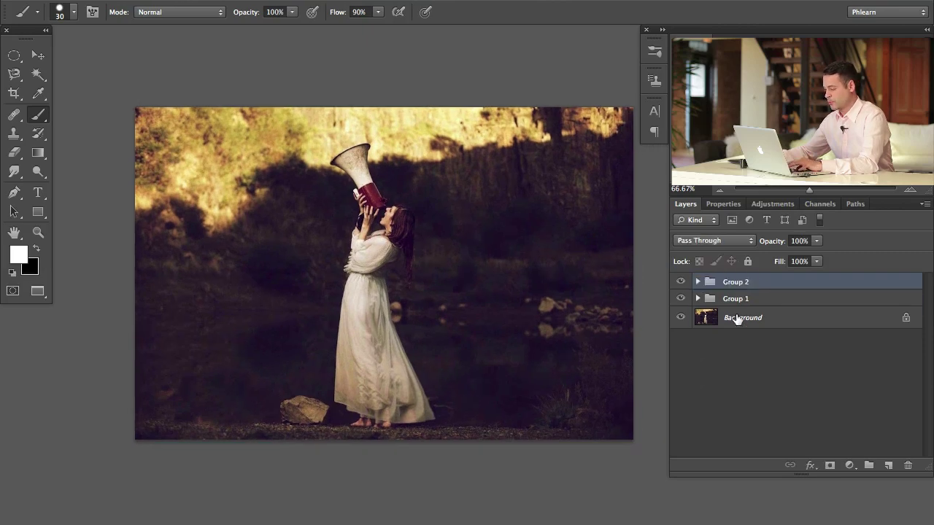
Step: Compare the finished retouch with the original photo by repeatedly isolating the Background layer and restoring both groups
ctrl+click(490, 270)
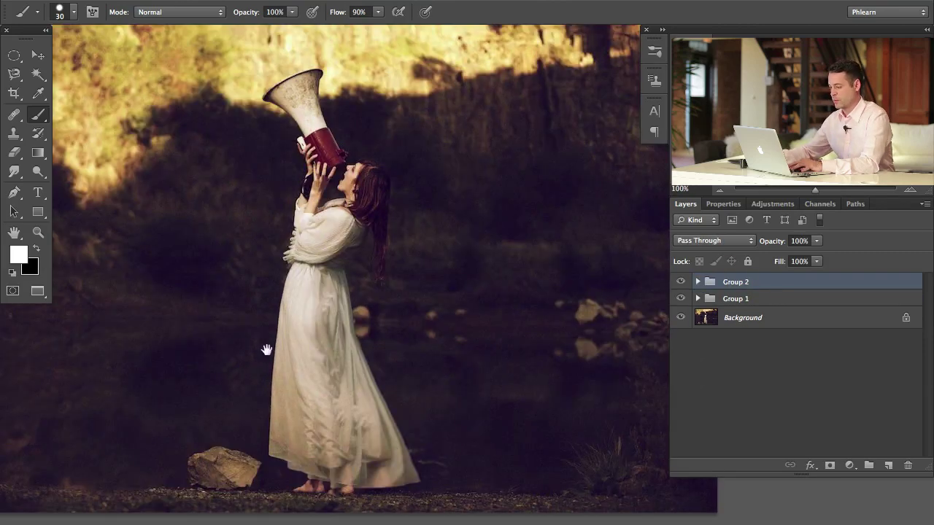
mouse_move(311, 282)
mouse_down()
mouse_move(392, 349)
mouse_move(383, 314)
mouse_up()
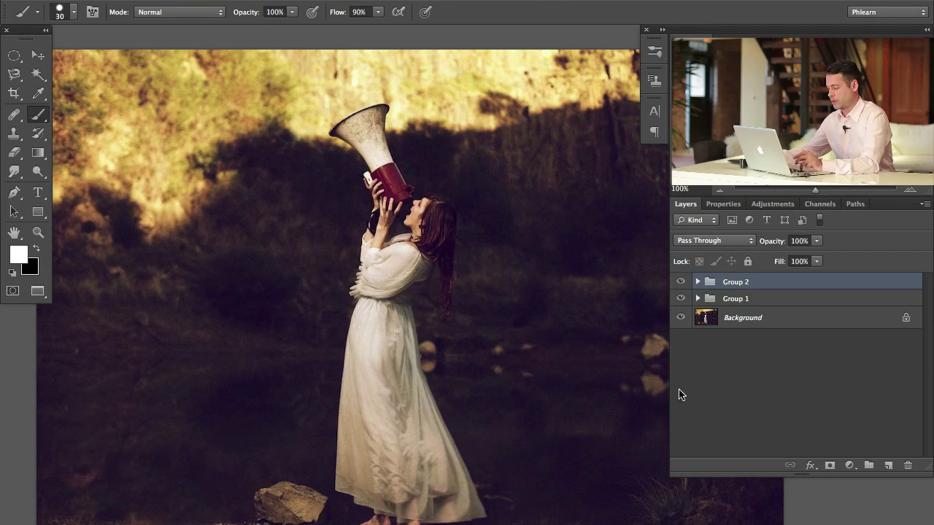
alt+click(680, 320)
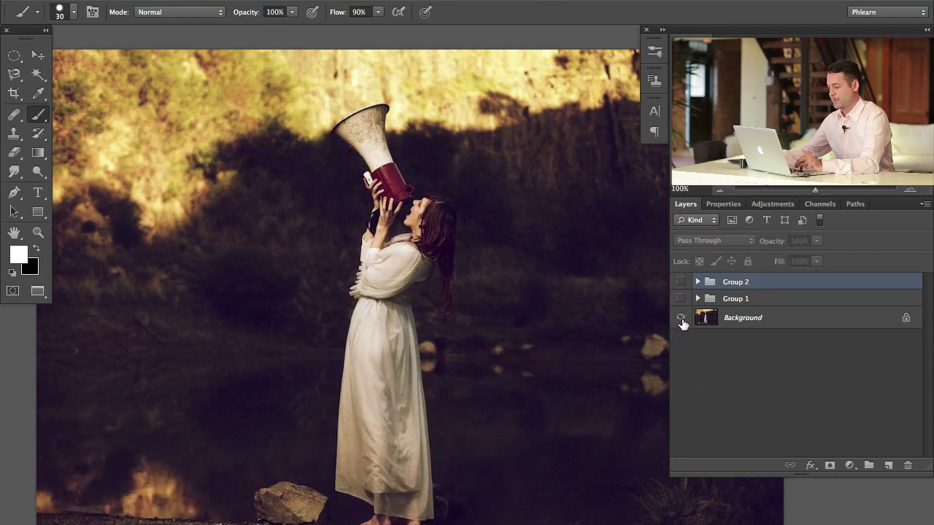
alt+click(681, 320)
alt+click(680, 319)
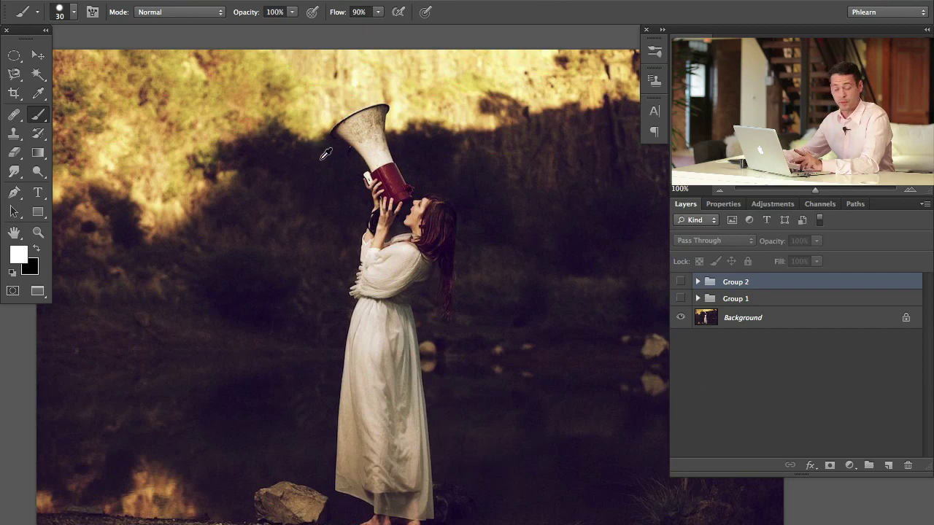
alt+click(680, 318)
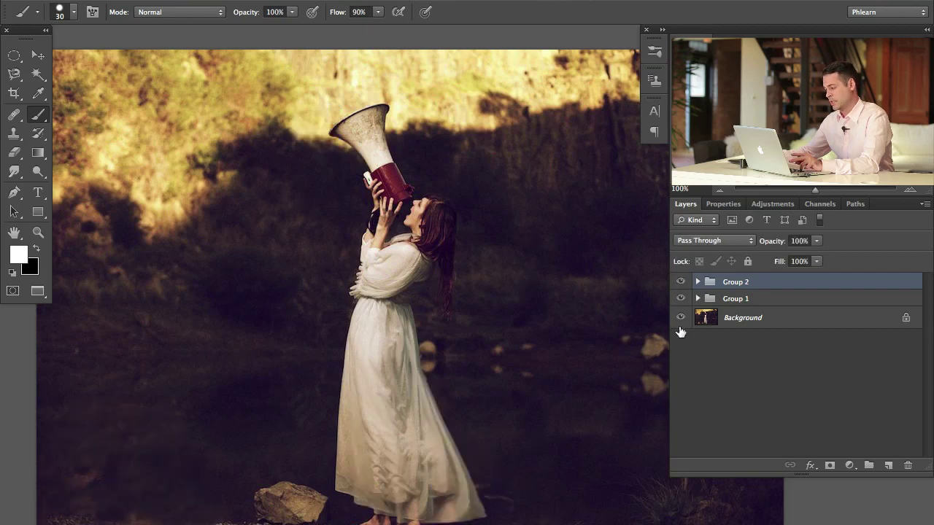
alt+click(680, 318)
alt+click(680, 318)
alt+click(681, 318)
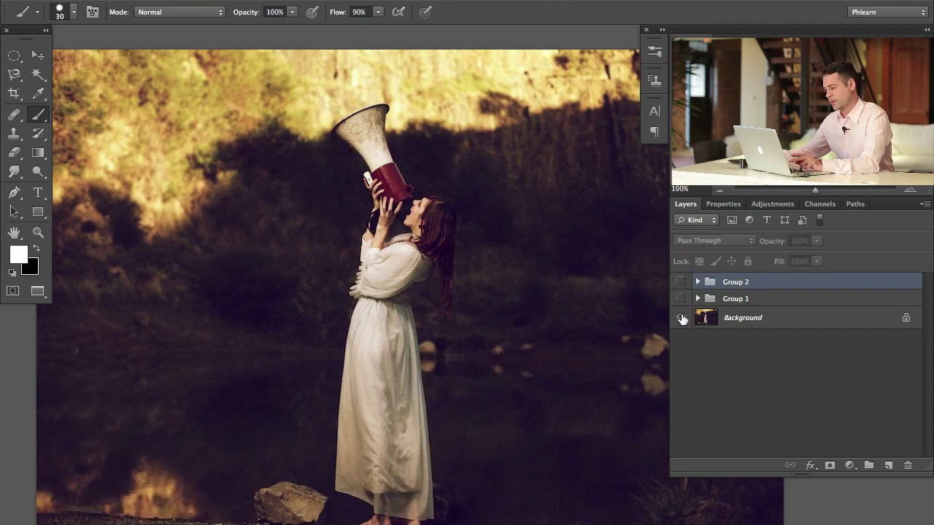
alt+click(682, 318)
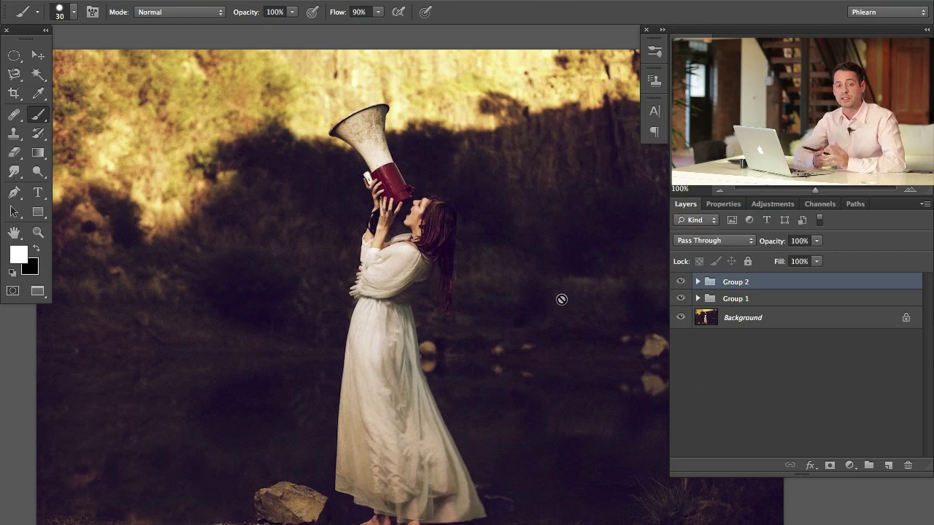